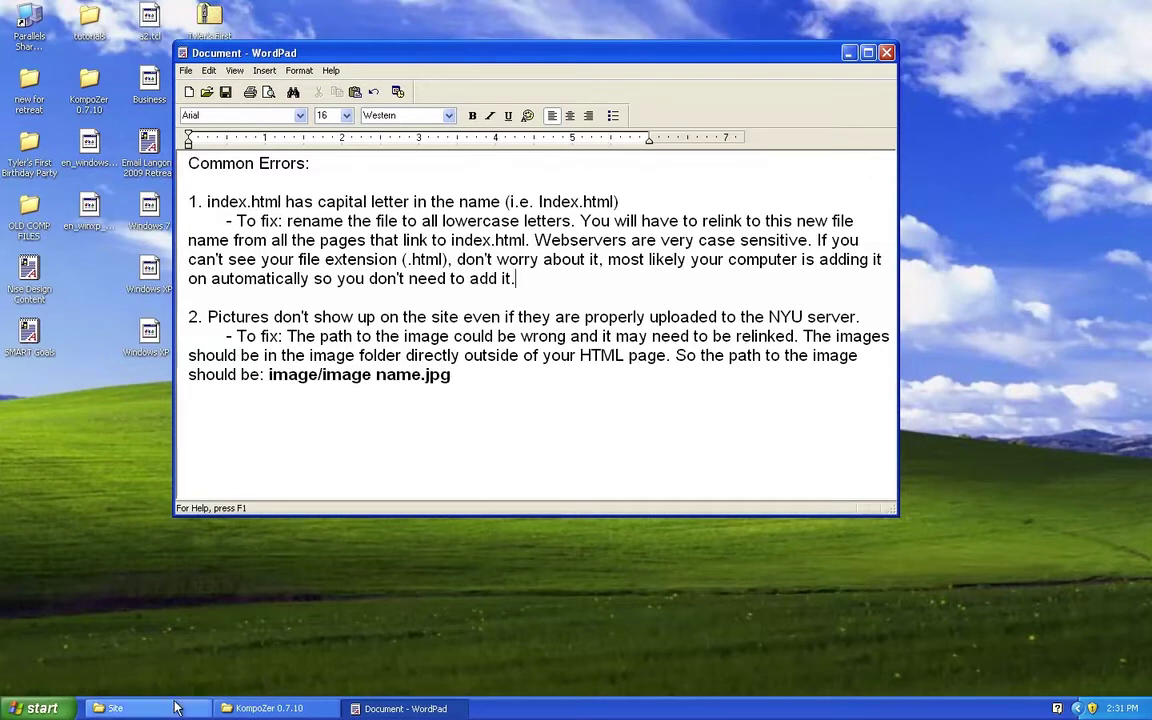
Bring up the Site folder window with the WordPad notes minimized, and check its index and page2 files
click(118, 708)
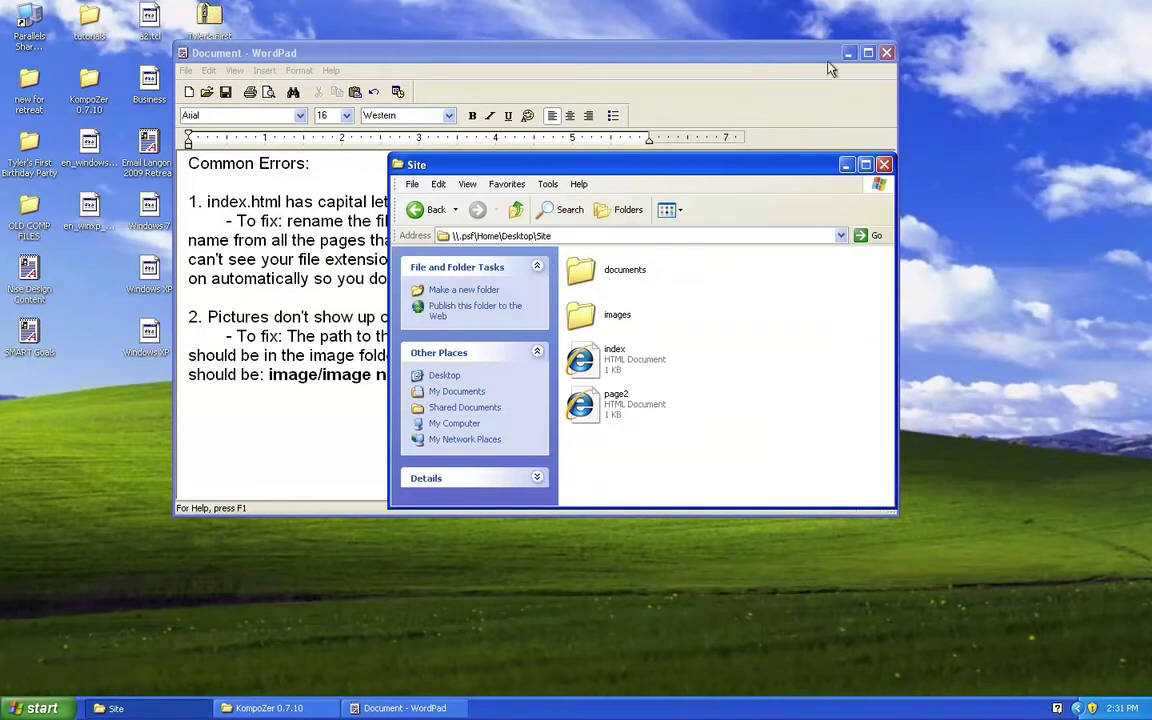
click(848, 52)
drag(602, 171, 504, 134)
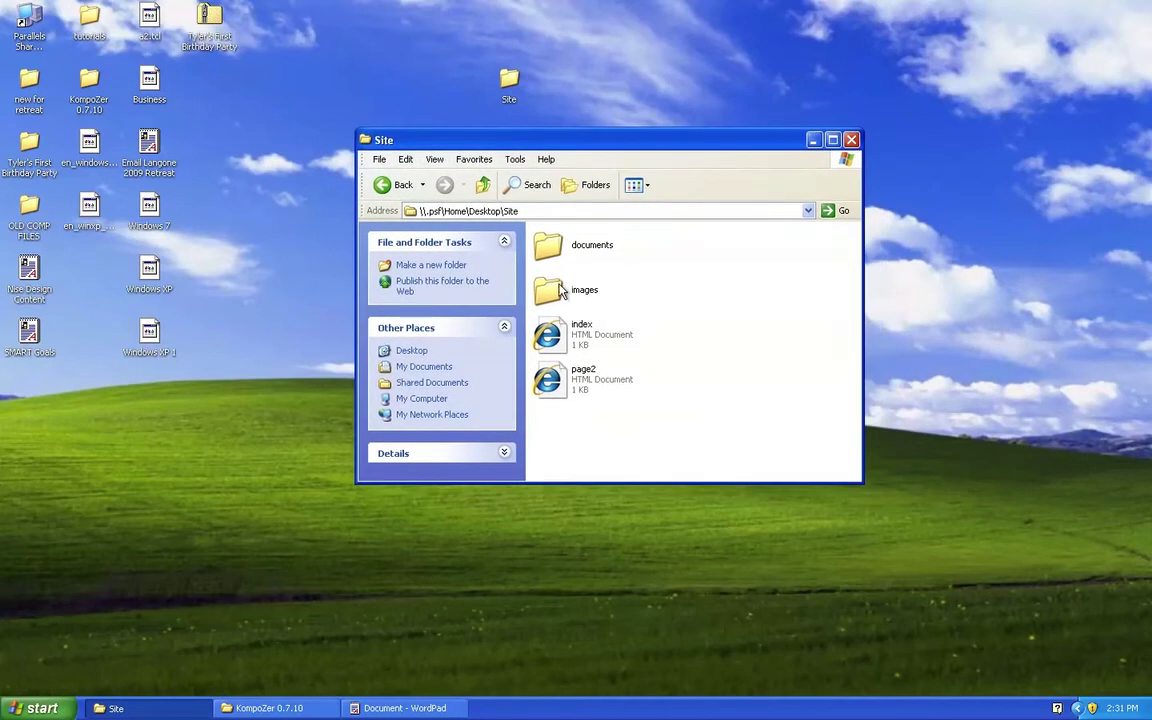
drag(656, 408, 535, 330)
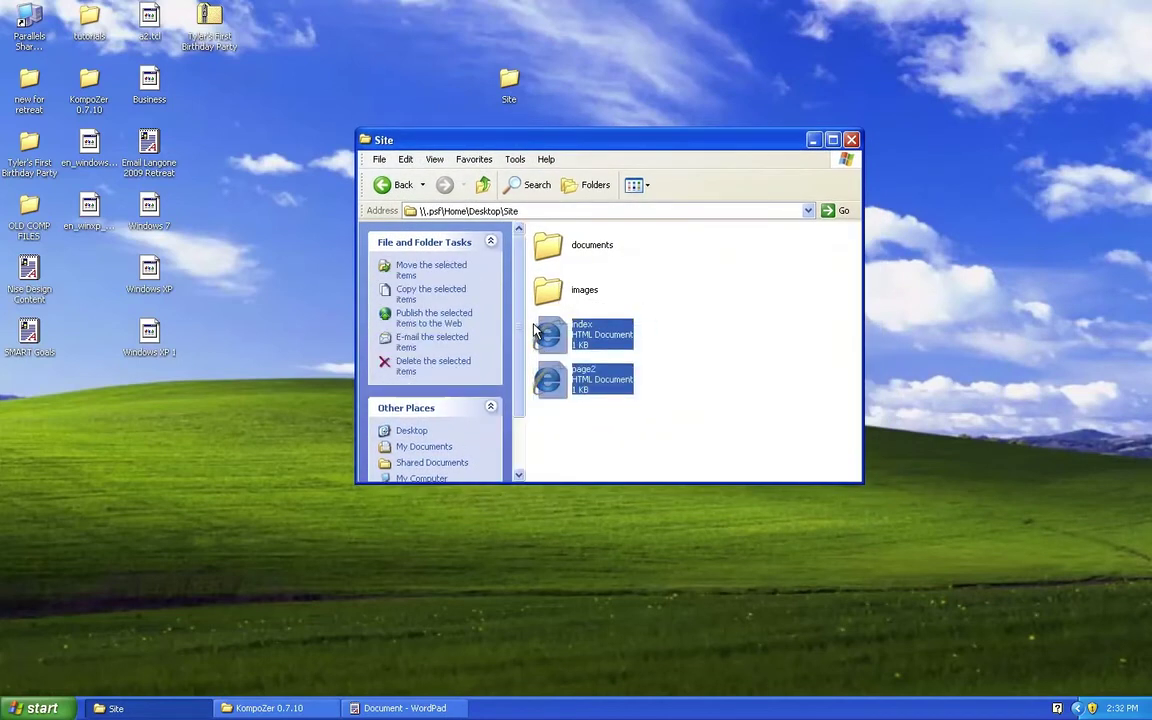
click(668, 360)
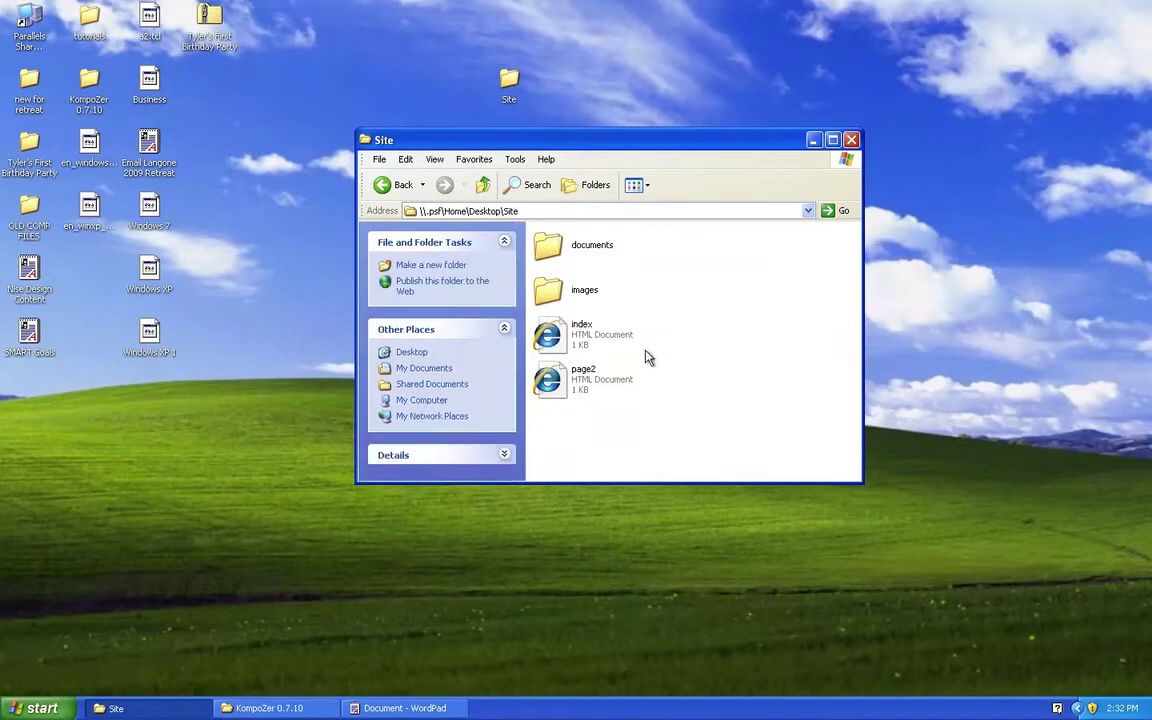
Inspect the documents and images folders, preview the Blue hills picture, and return to the Site folder
click(553, 292)
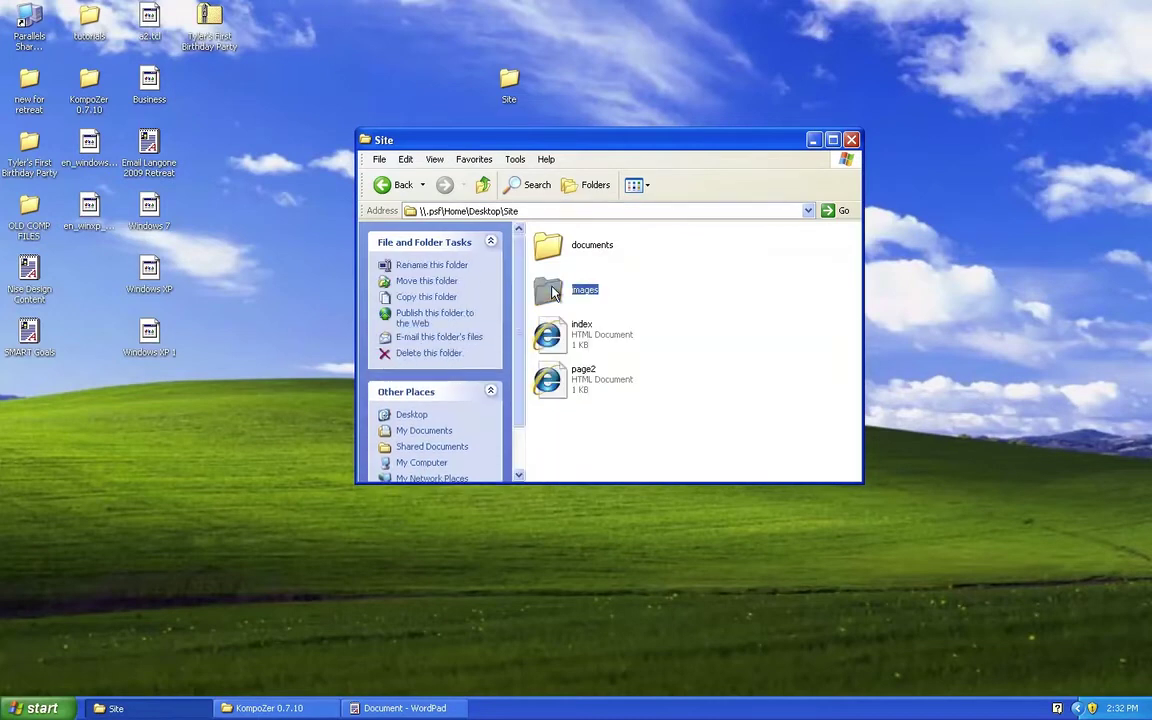
click(551, 244)
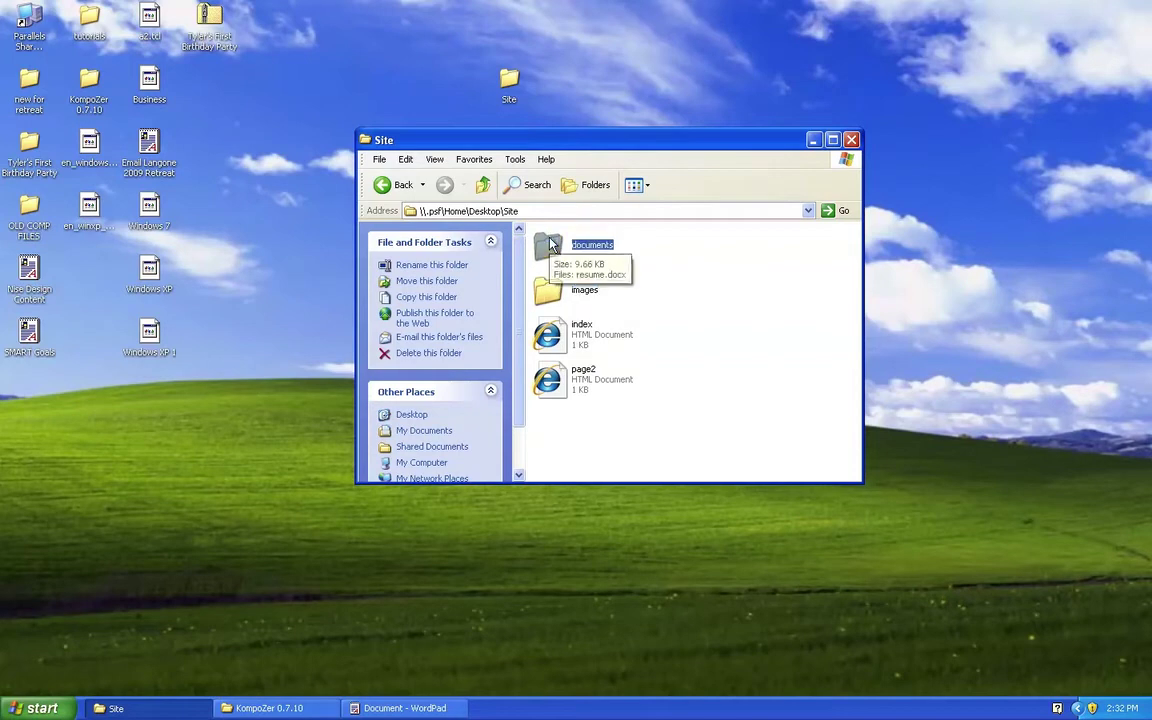
double_click(552, 290)
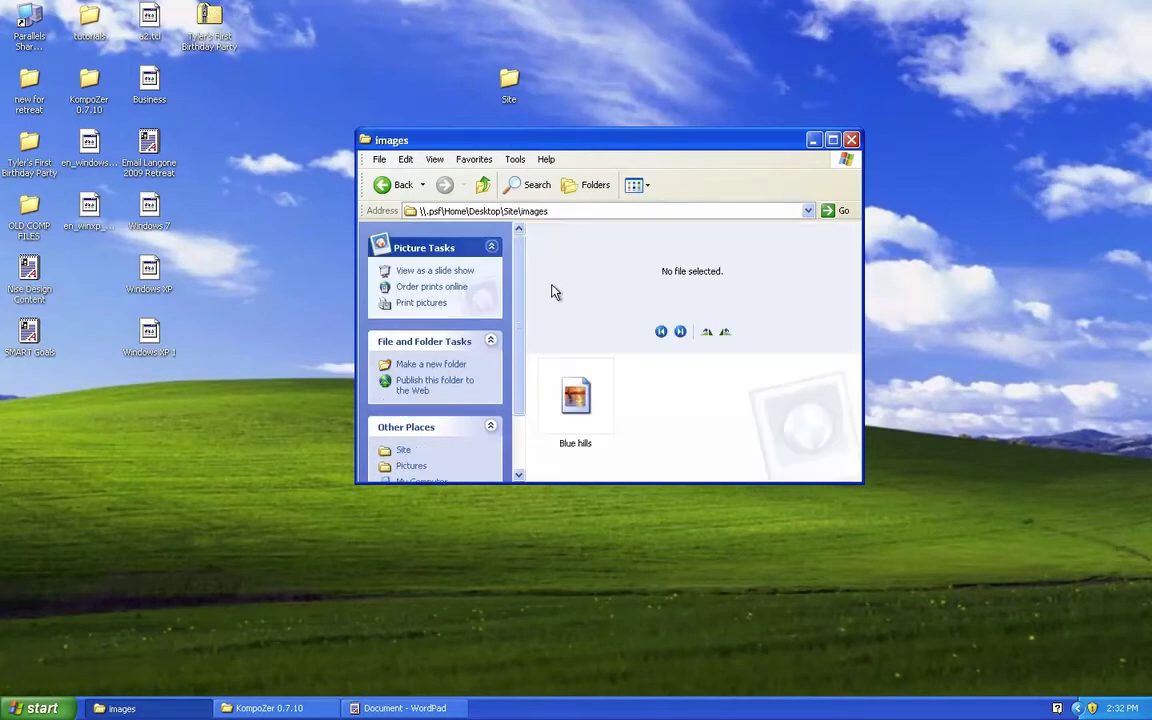
click(581, 391)
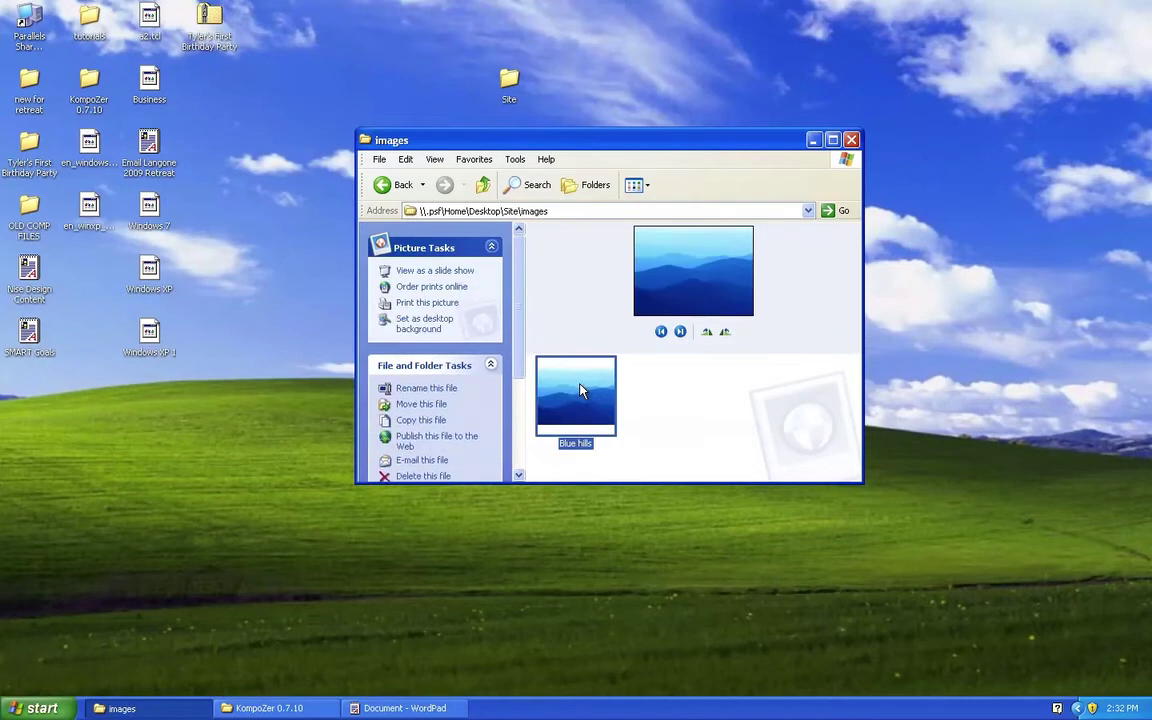
click(381, 188)
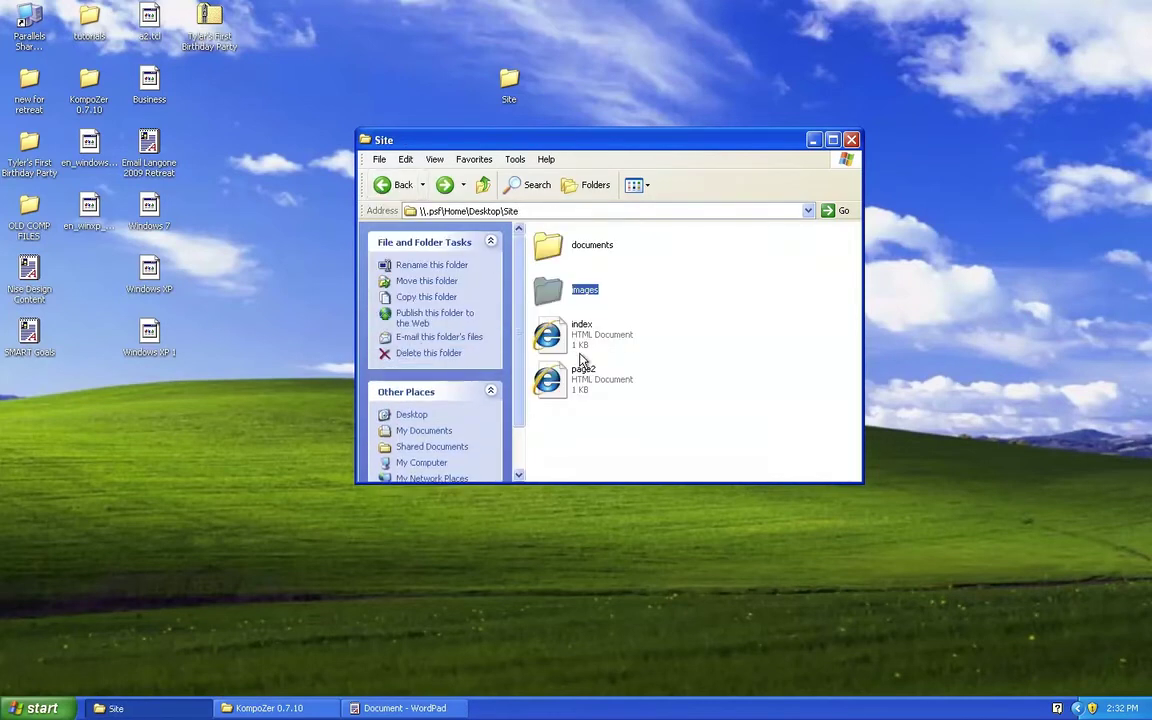
Rename the index HTML file in the Site folder to index in all lowercase letters
click(580, 356)
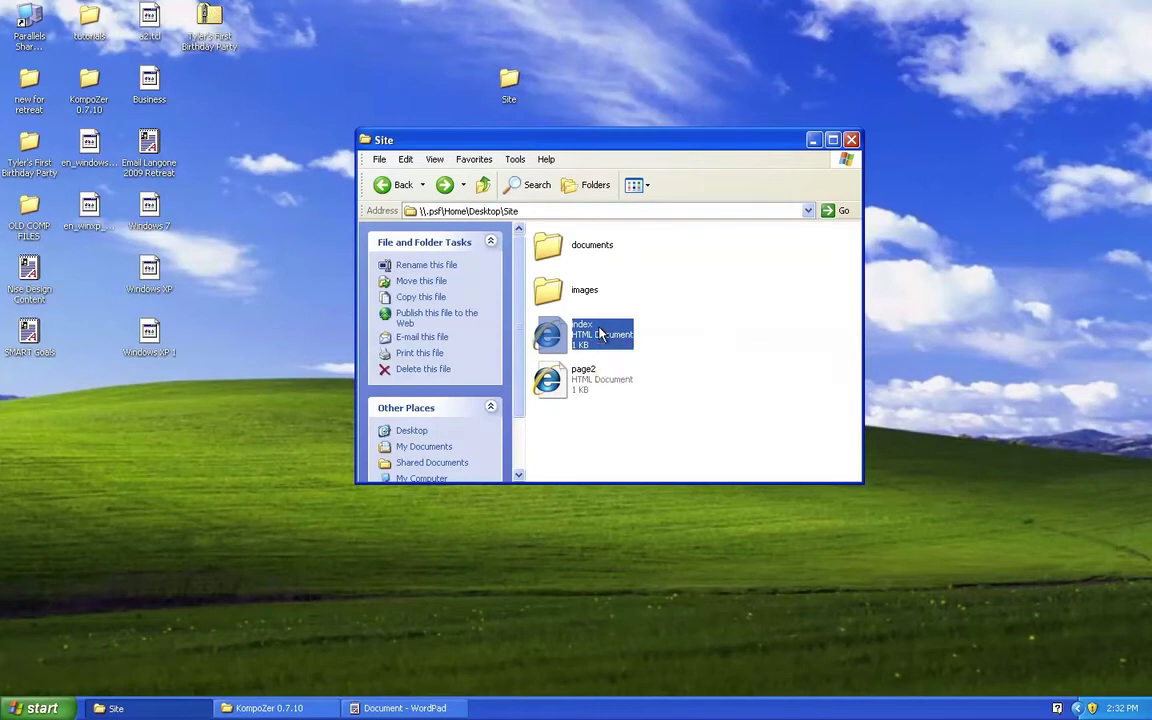
click(600, 334)
key(Home)
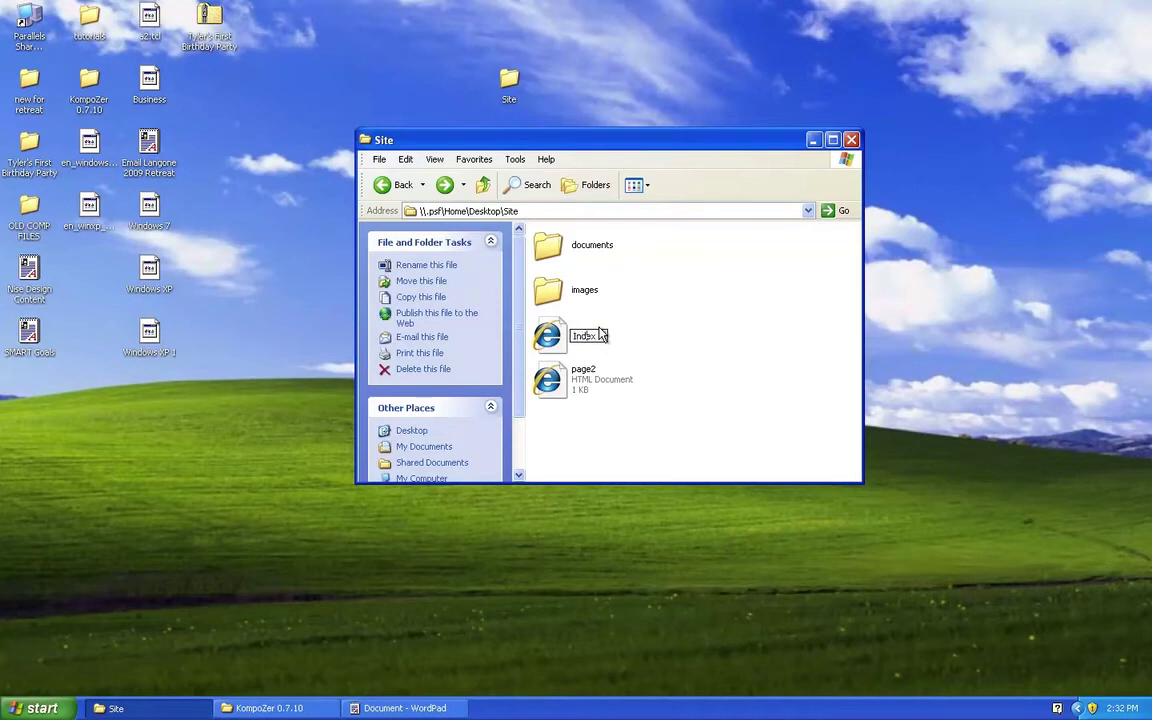
right_click(557, 343)
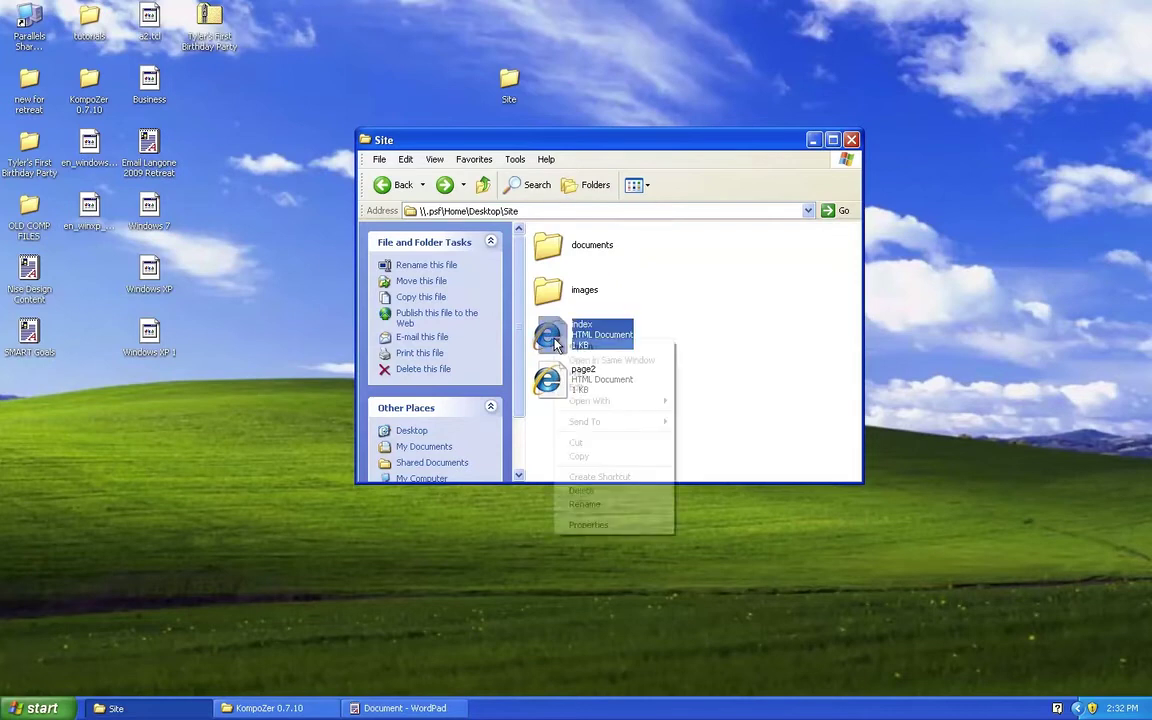
click(590, 504)
key(Home)
key(shift+Right)
key(shift+Right)
key(shift+Right)
key(shift+Right)
key(shift+Right)
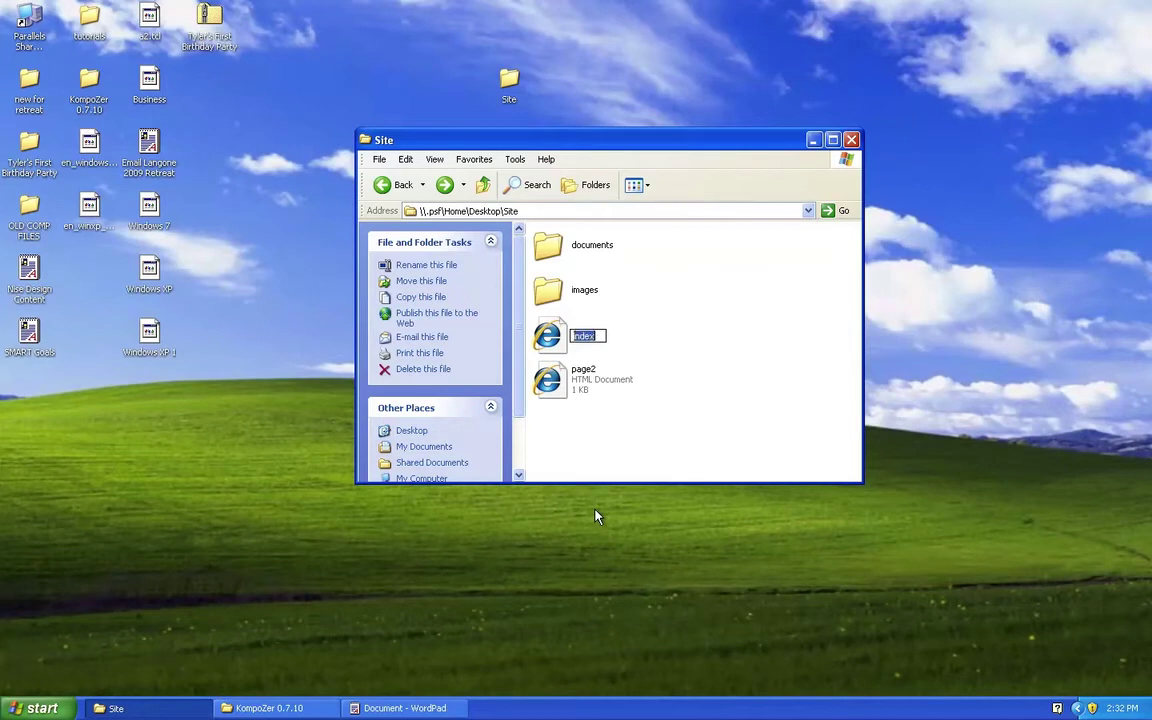
key(Return)
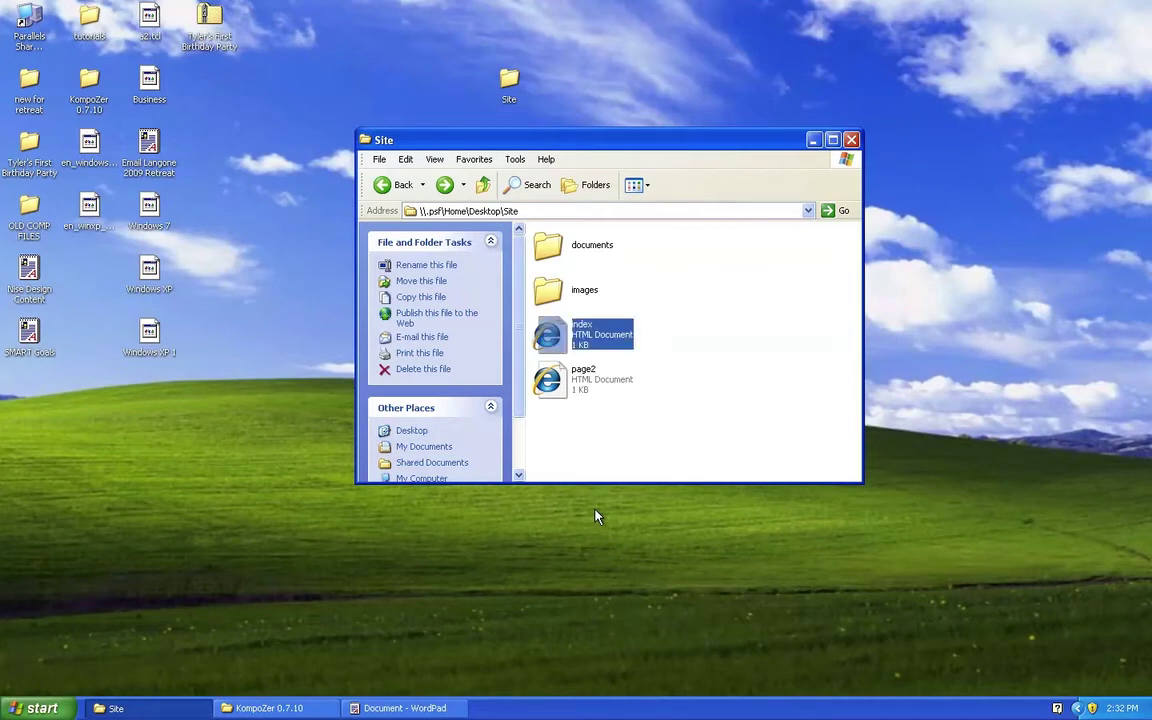
Launch KompoZer from its desktop folder, dismiss the startup tips, and open page2 from the Site folder
click(570, 384)
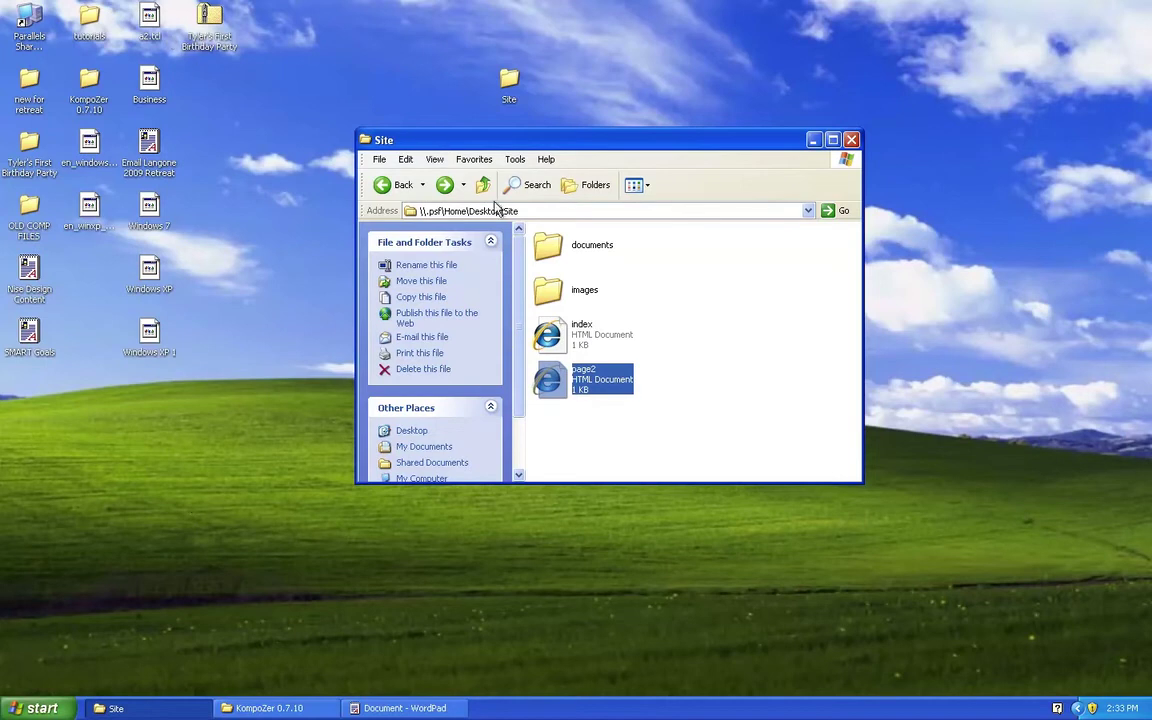
double_click(92, 84)
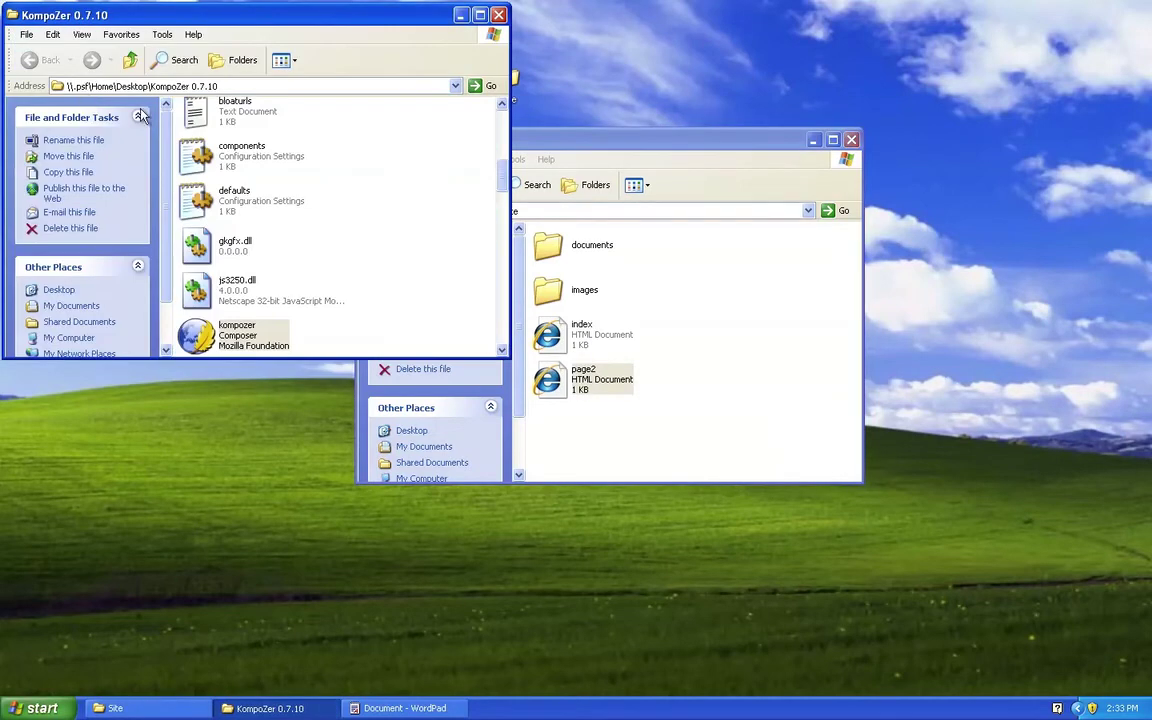
click(205, 335)
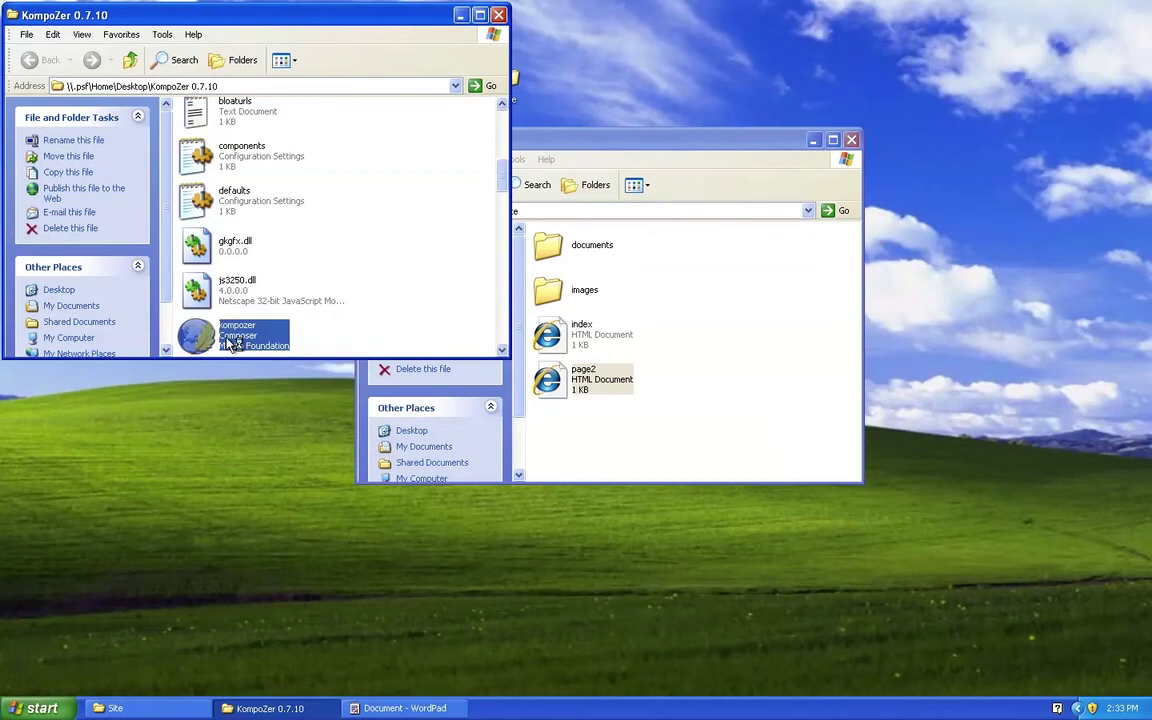
click(460, 15)
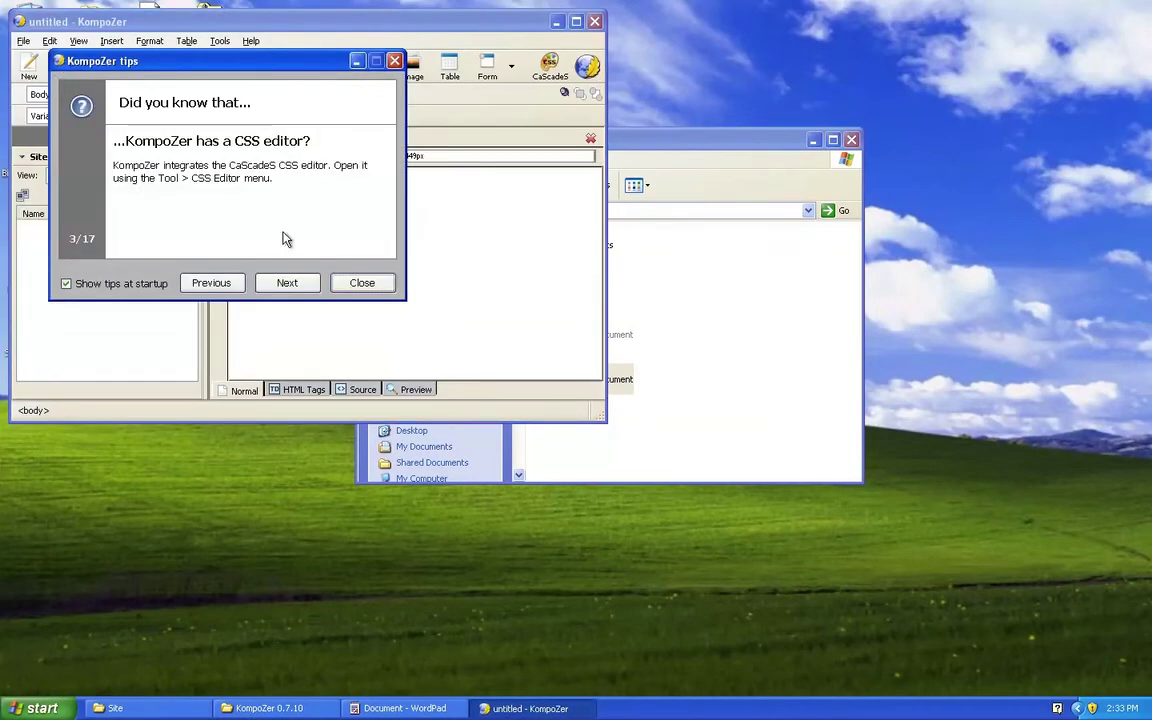
click(330, 259)
click(88, 65)
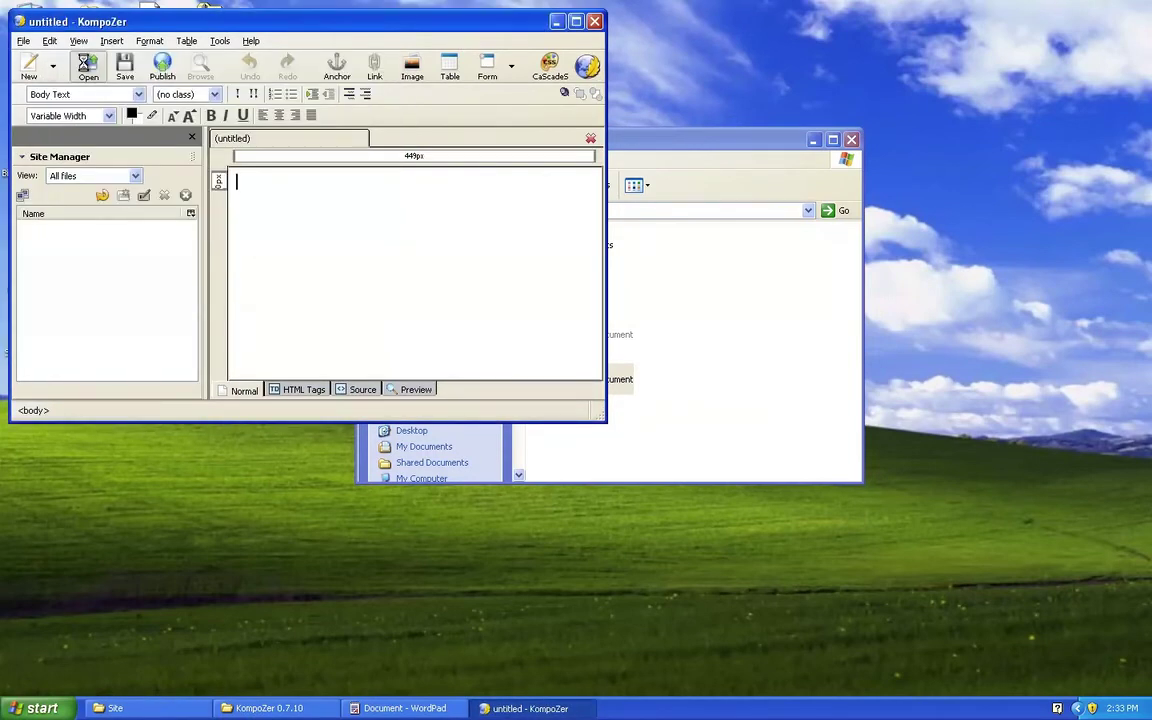
double_click(120, 134)
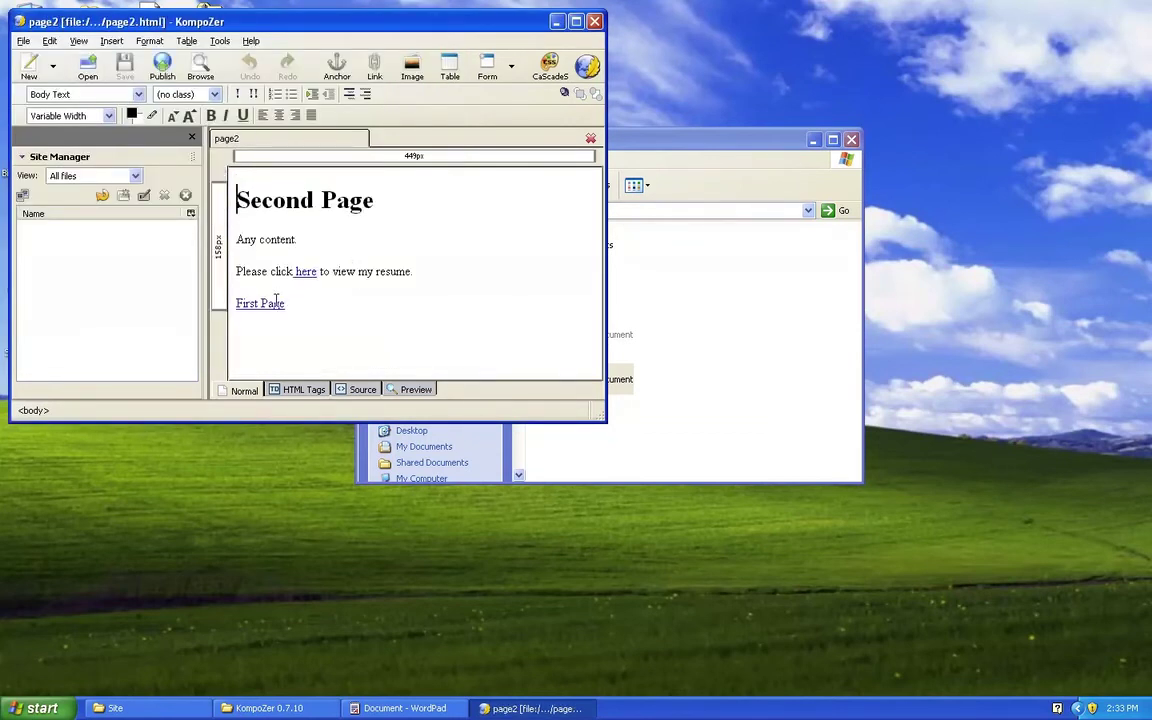
Relink the First Page link on page2 to index.html in the Site folder, then save the page and close KompoZer
double_click(275, 302)
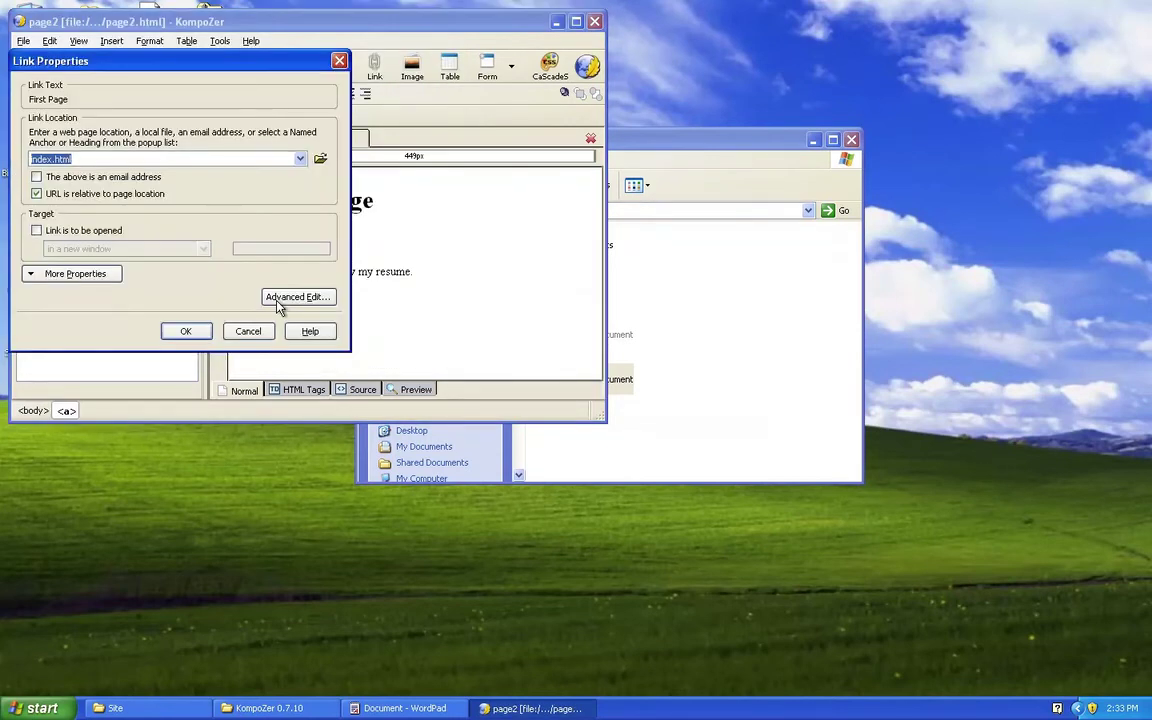
click(49, 160)
click(321, 161)
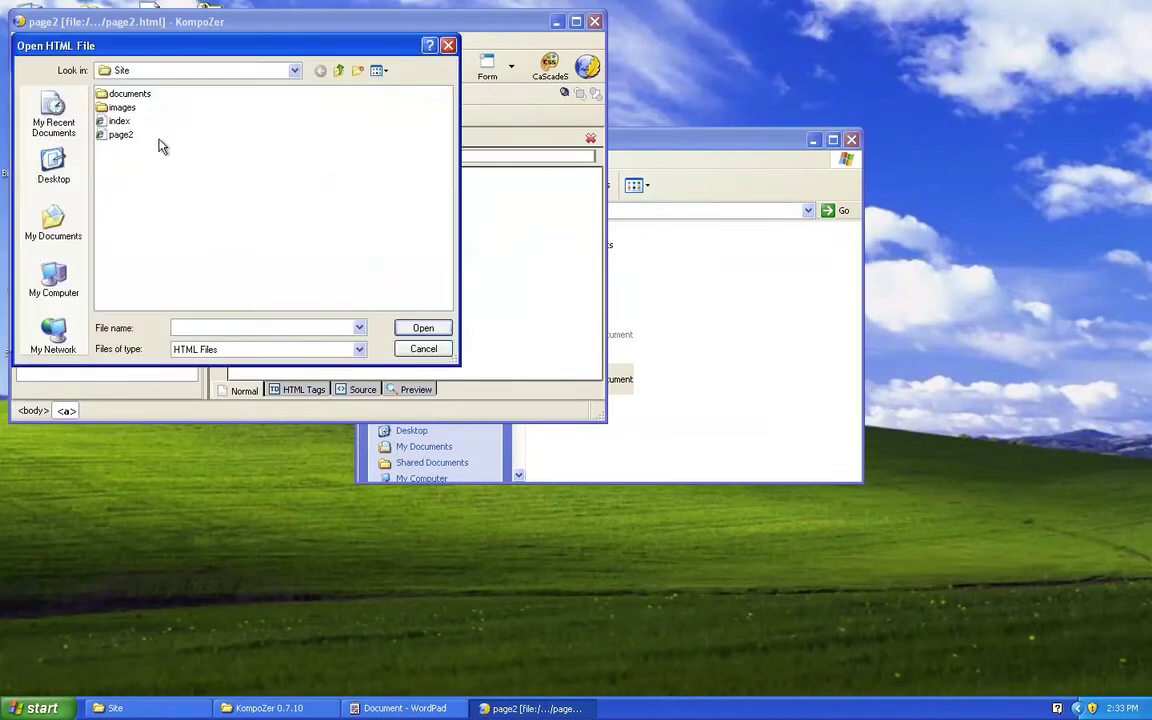
click(119, 121)
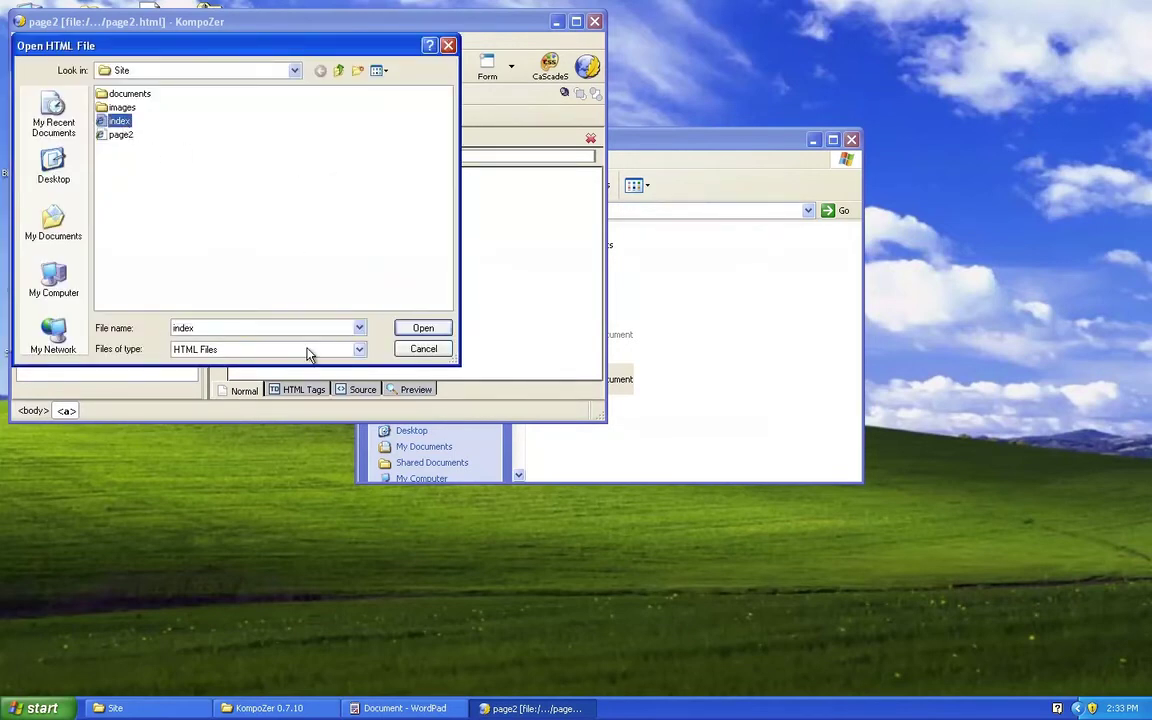
click(421, 329)
click(66, 158)
drag(66, 158, 31, 158)
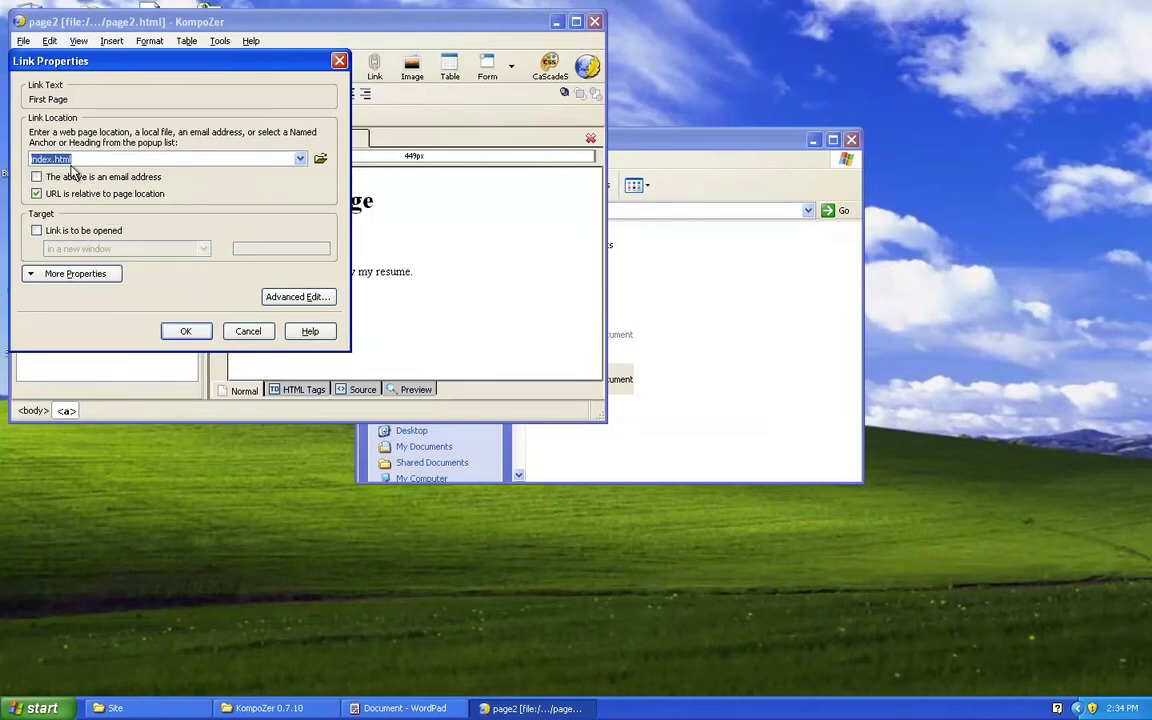
click(185, 330)
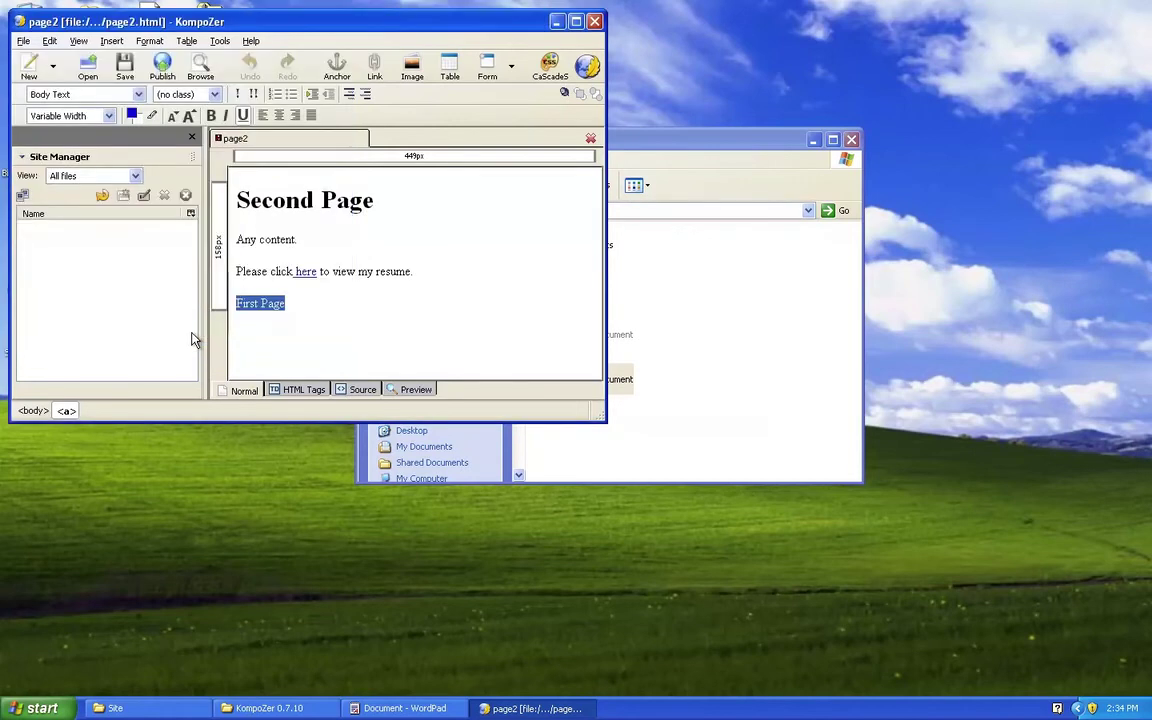
click(124, 68)
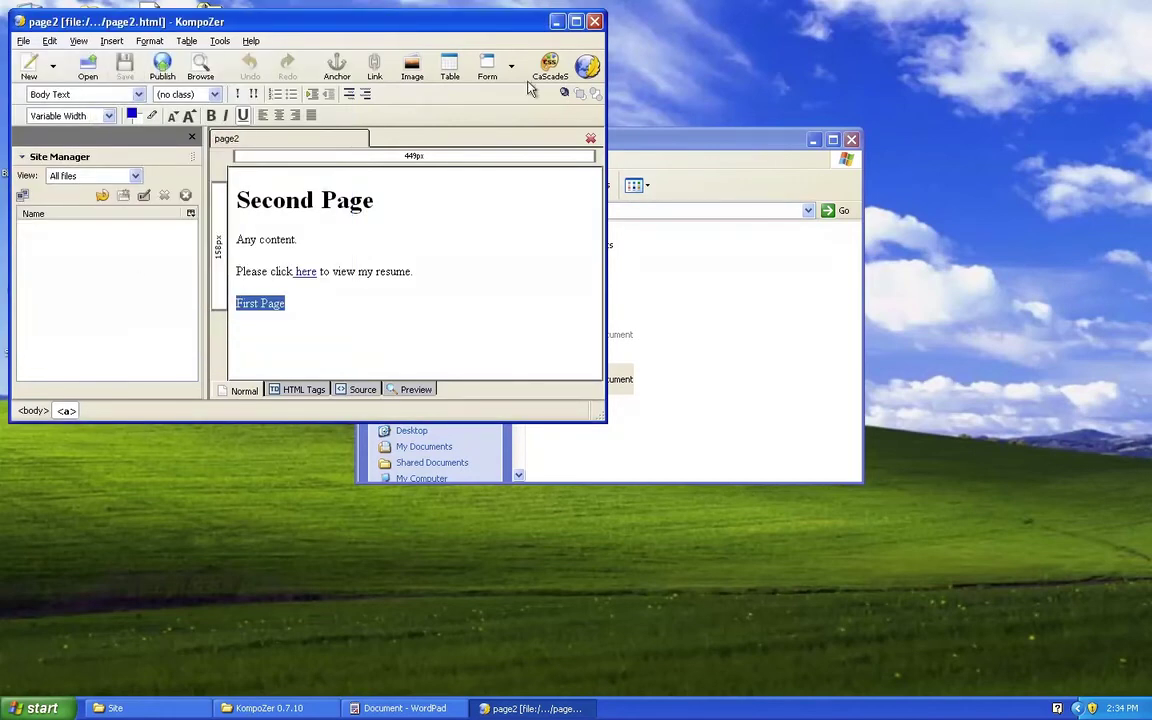
click(595, 22)
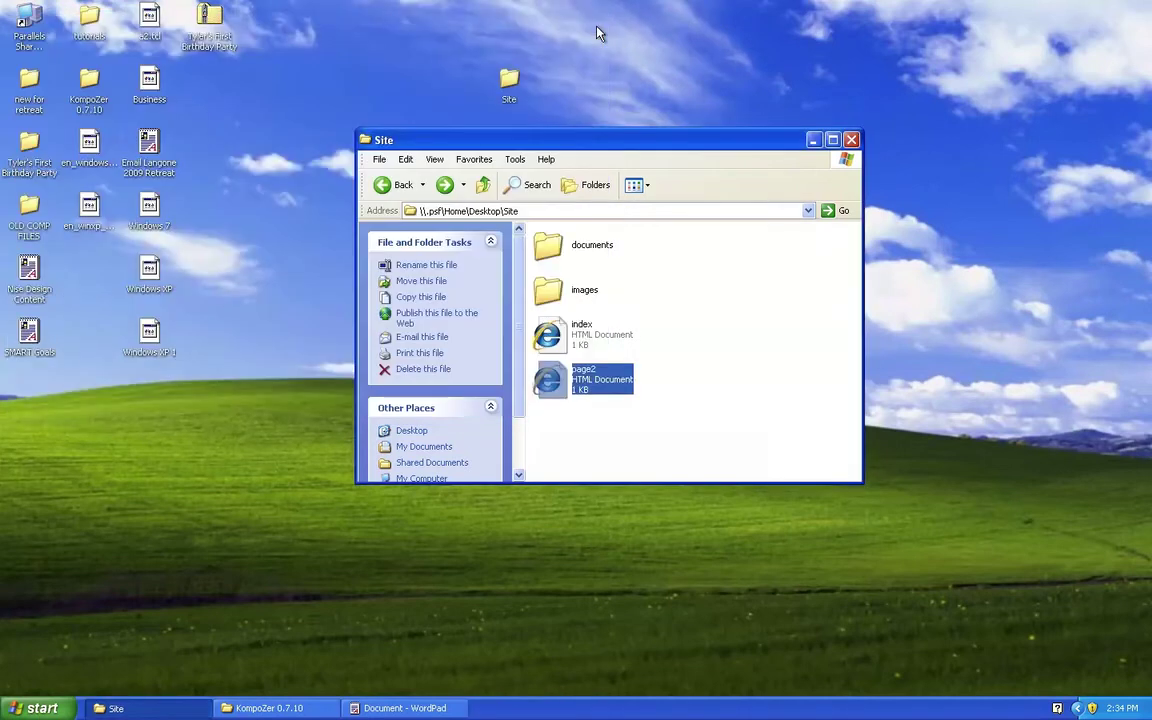
Check the second common error about pictures in the WordPad notes, and minimize the document again
click(590, 424)
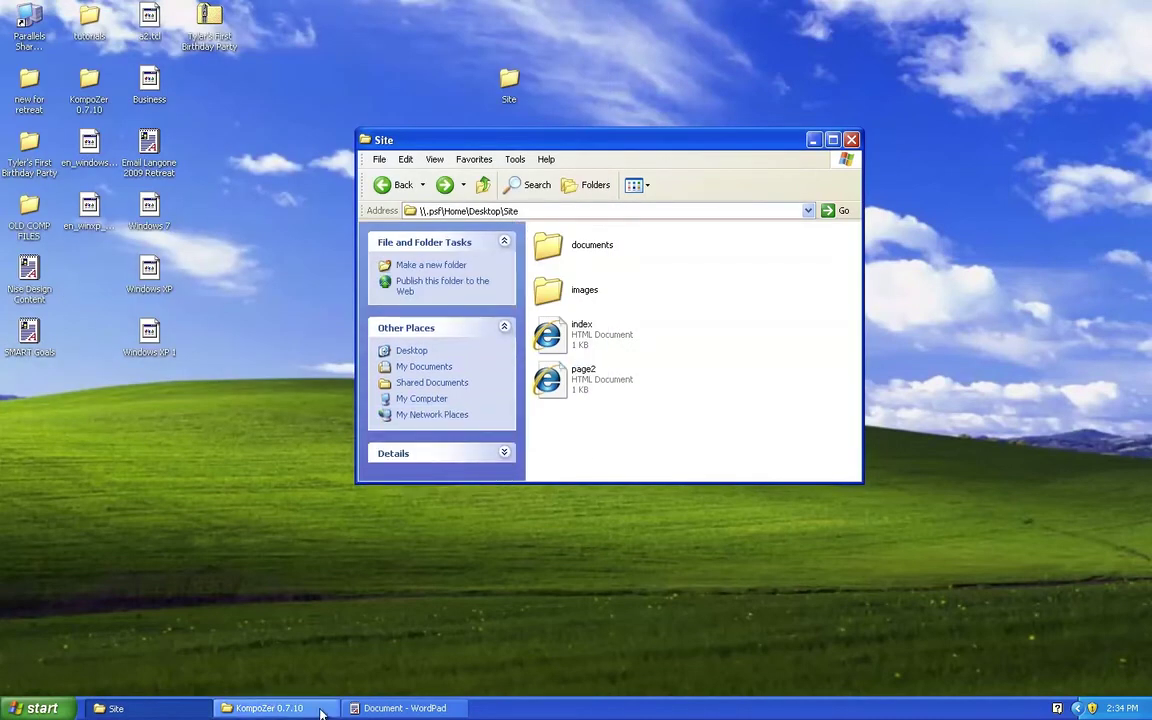
click(400, 708)
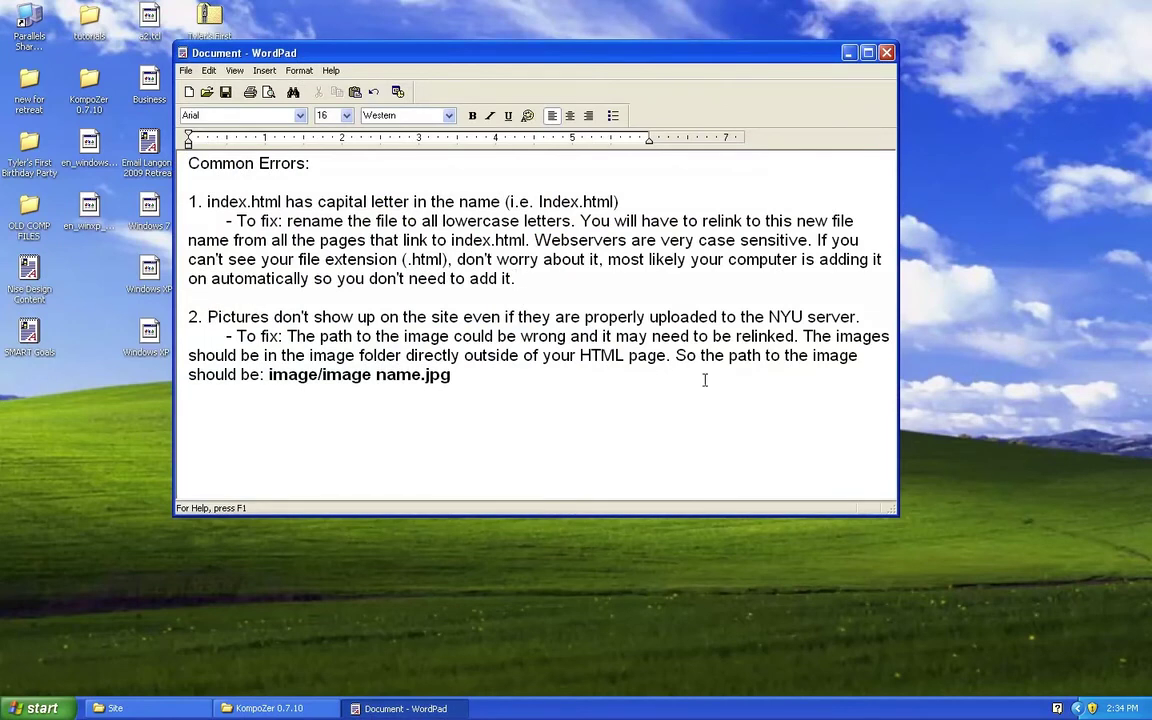
click(400, 708)
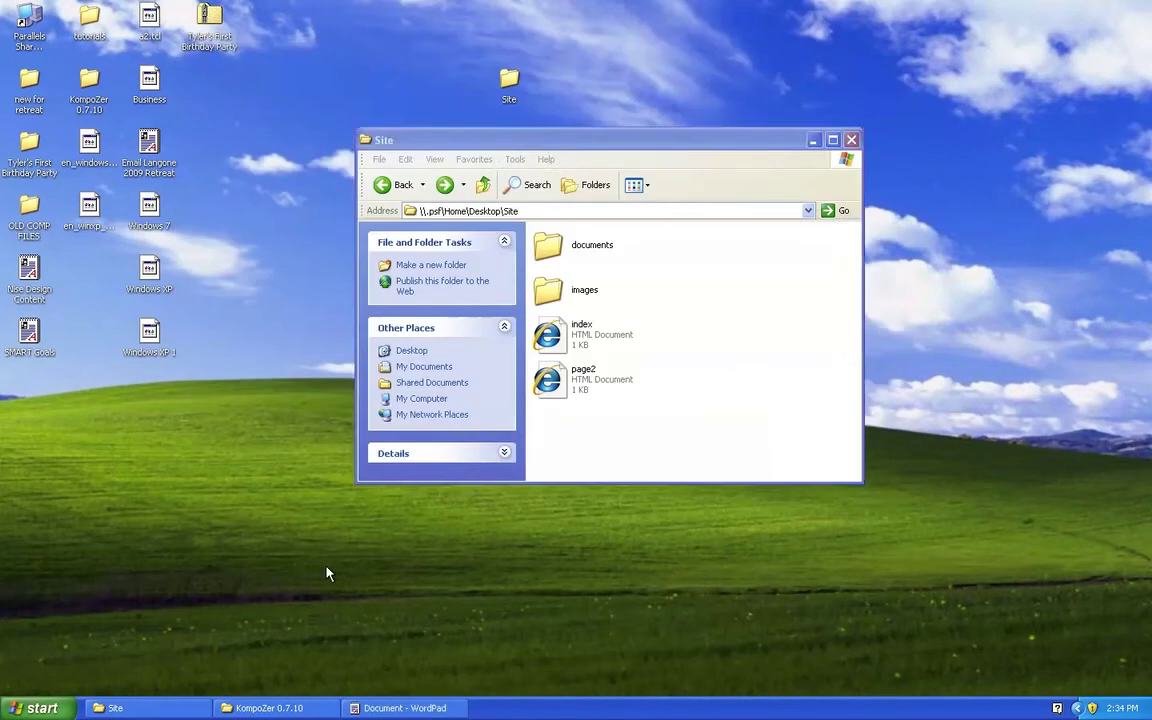
Relaunch KompoZer, dismiss its startup tips, and open the index page from the Site folder
click(557, 338)
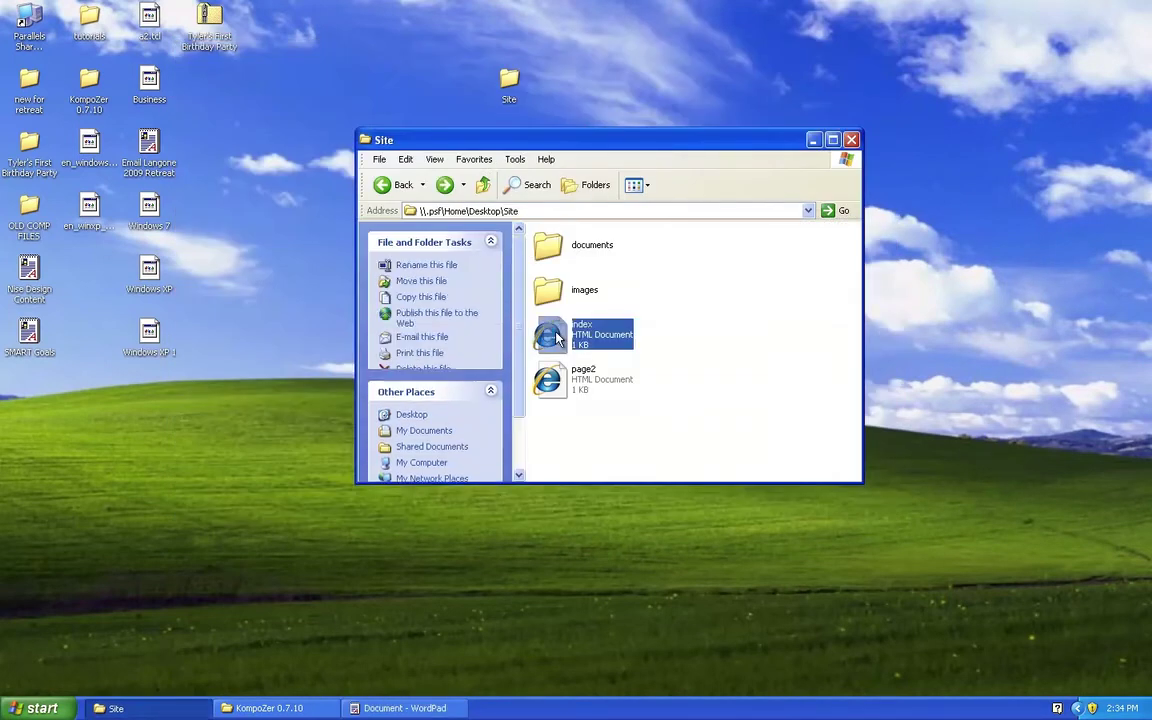
double_click(86, 80)
click(205, 338)
click(462, 15)
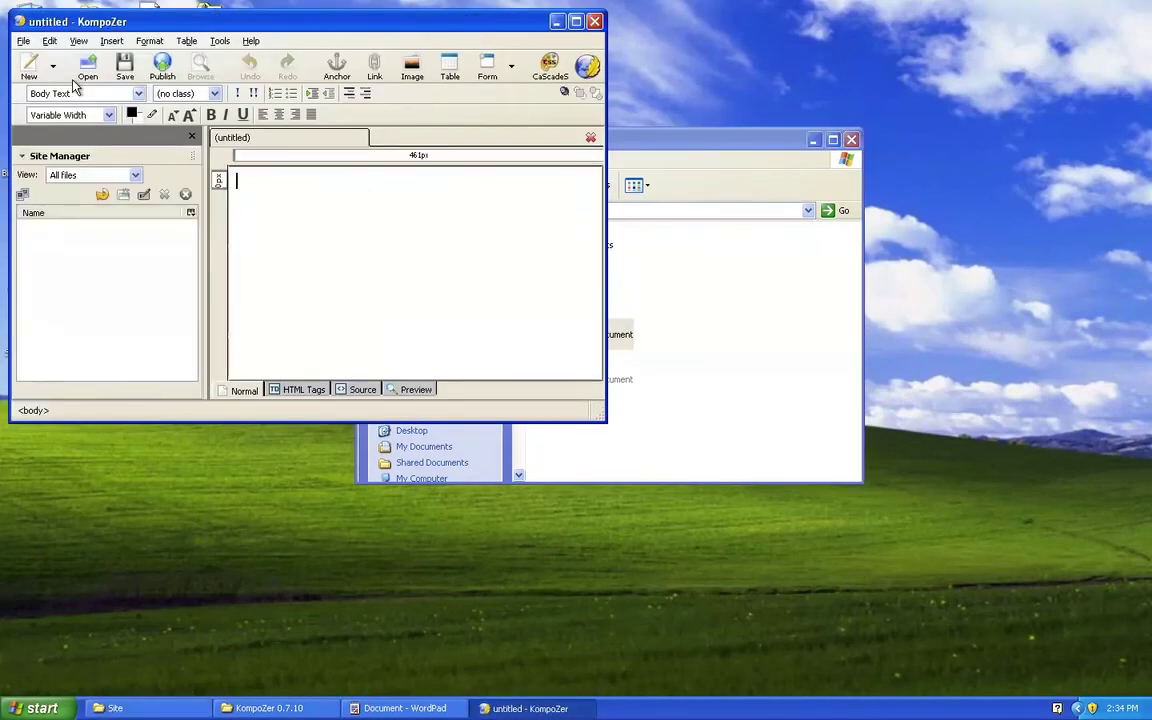
click(361, 284)
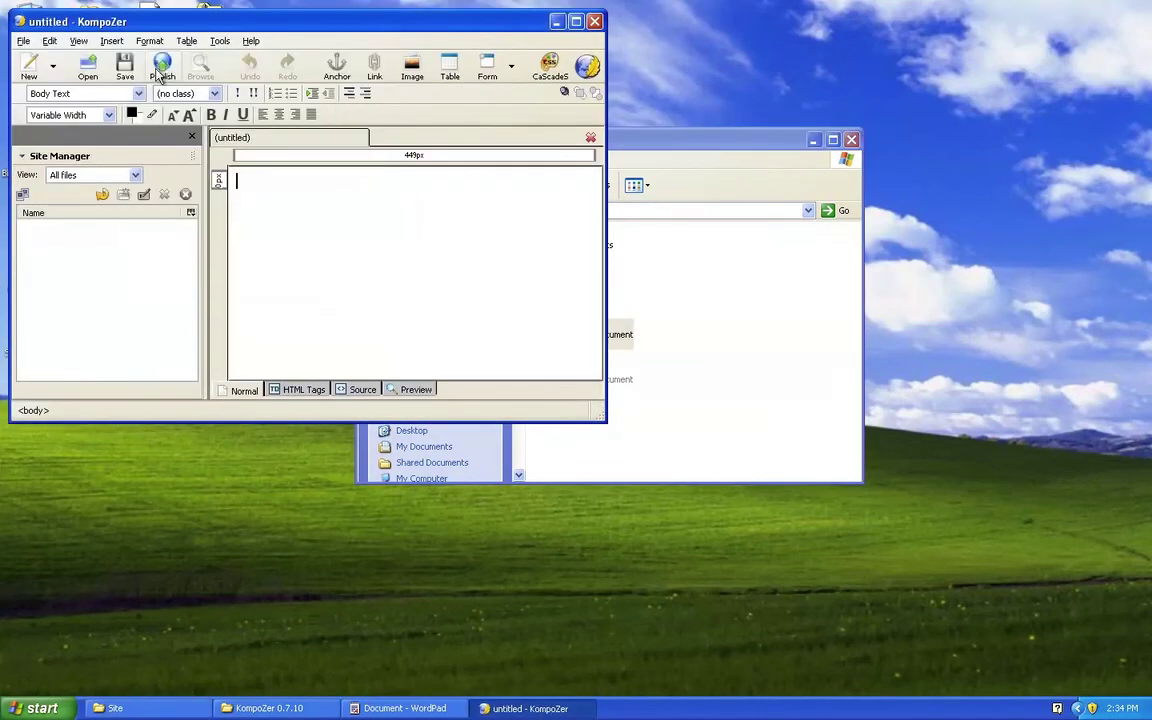
click(88, 68)
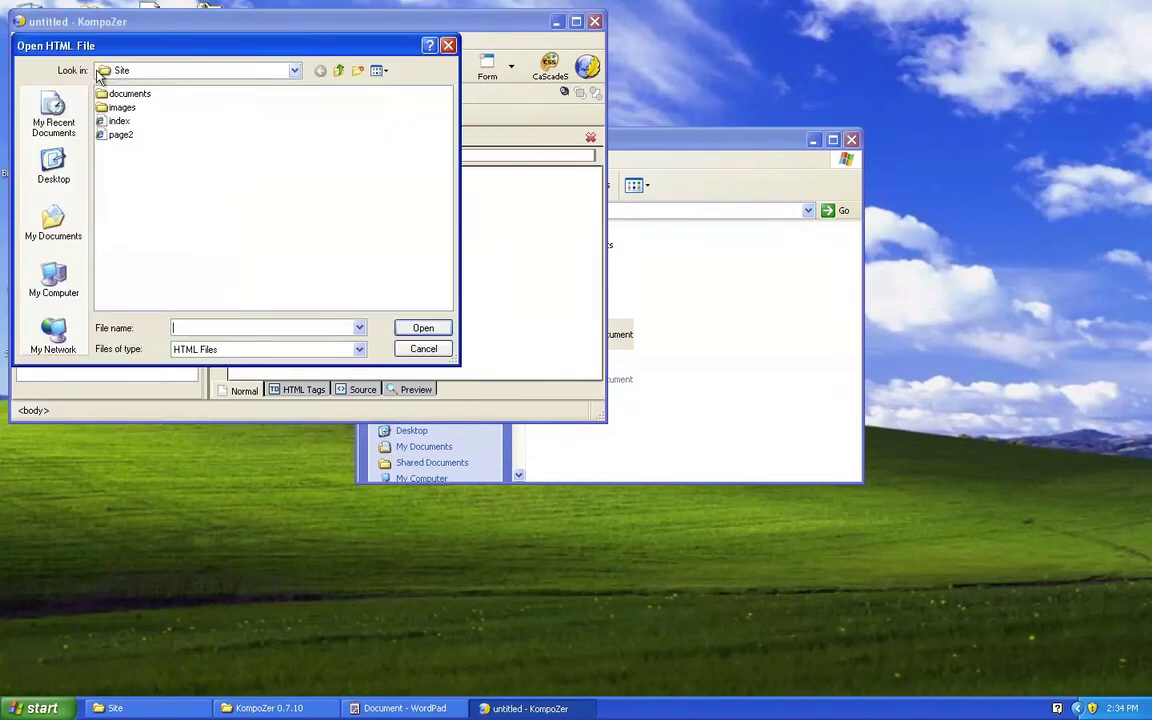
click(119, 121)
double_click(126, 124)
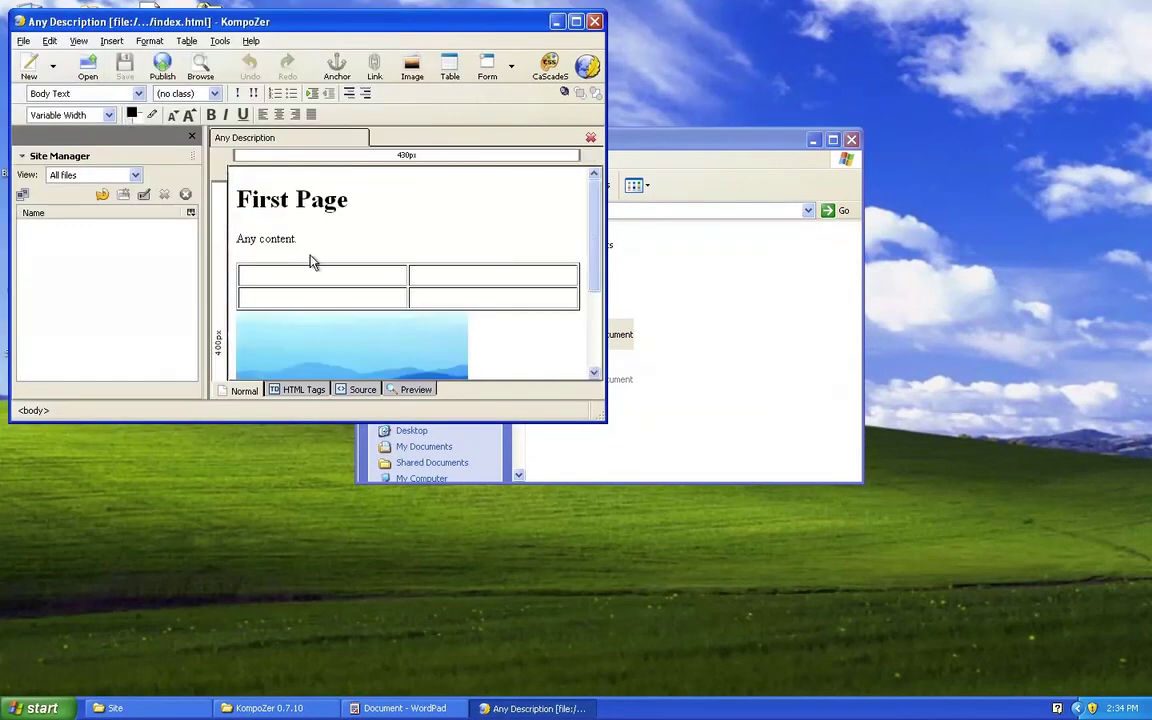
Open the image properties of the blue hills picture on the index page and inspect its image location path
scroll(493, 246, down, 3)
click(432, 250)
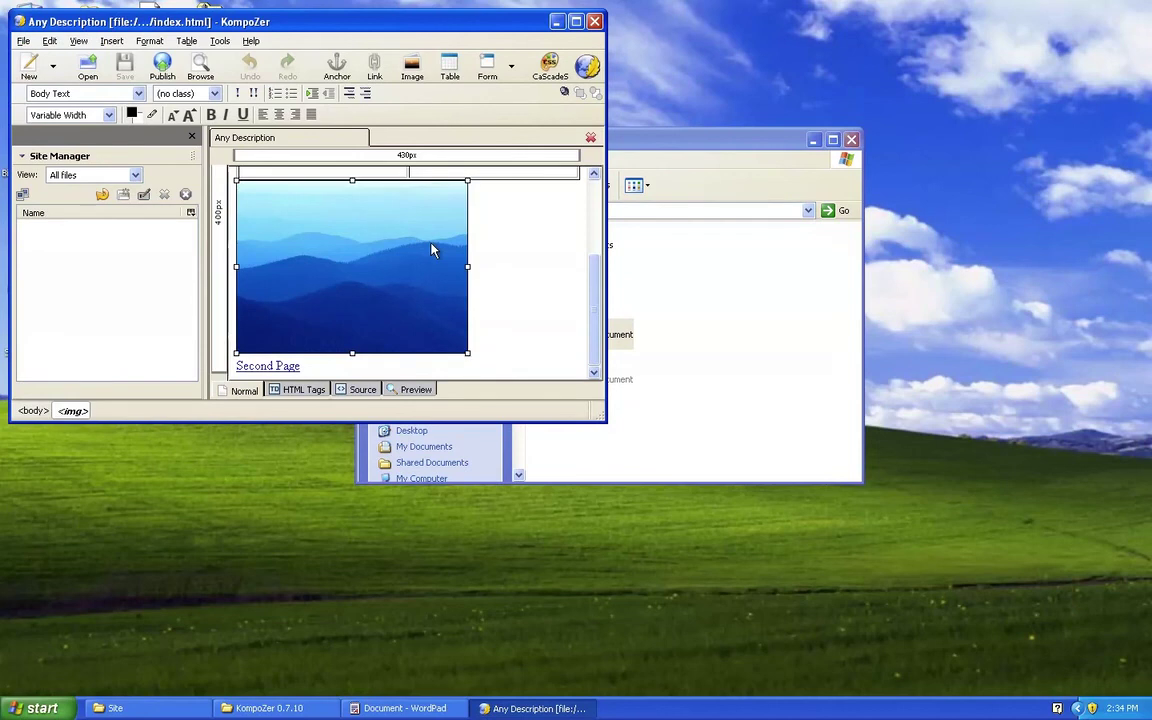
double_click(432, 250)
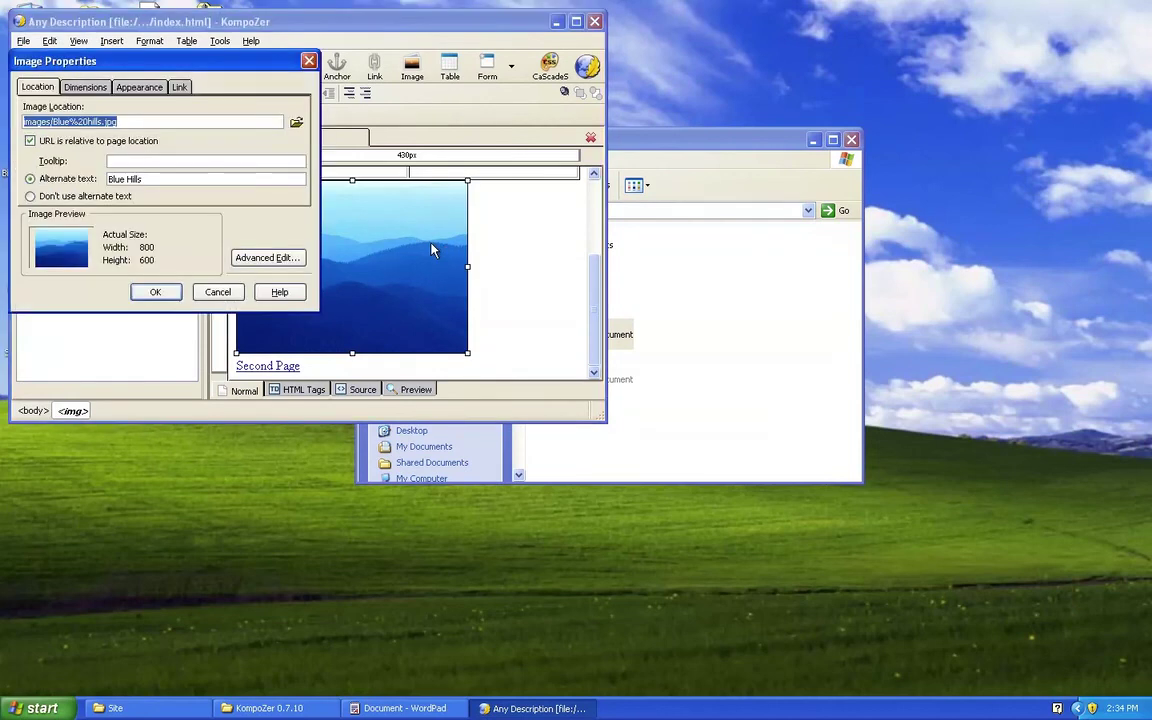
click(30, 122)
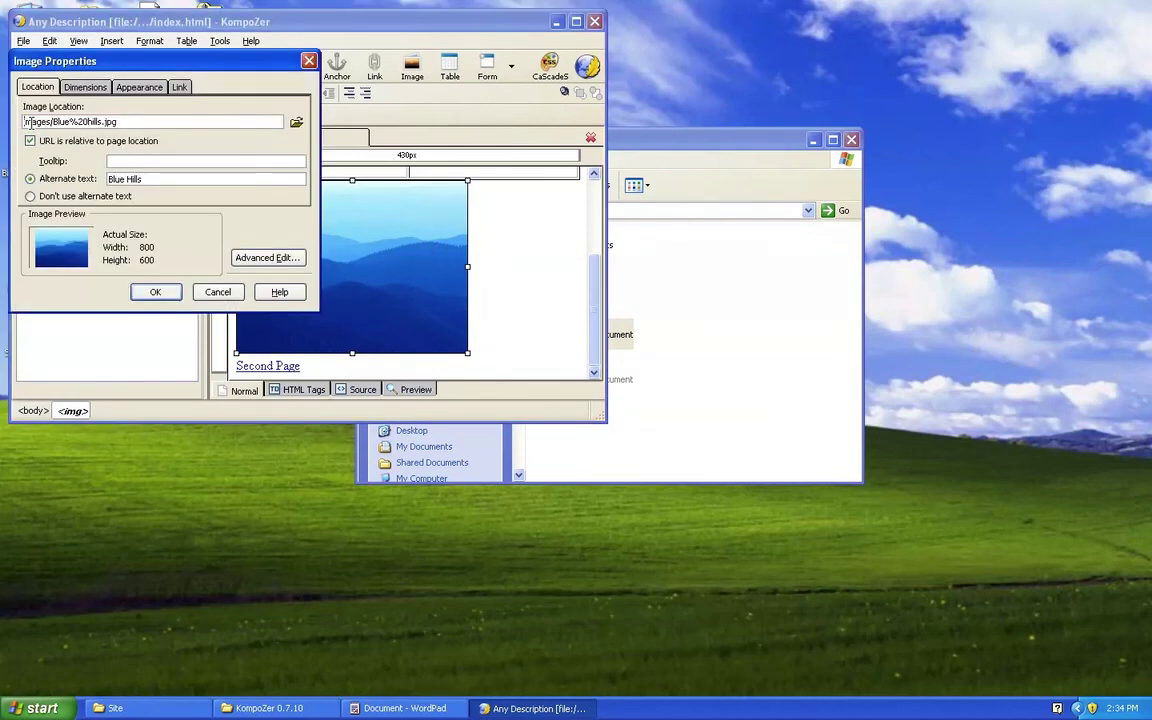
key(shift+Right)
key(shift+Right)
key(shift+Right)
key(shift+Right)
Compare the picture's relative image path with the images folder and index file in the Site folder
click(618, 334)
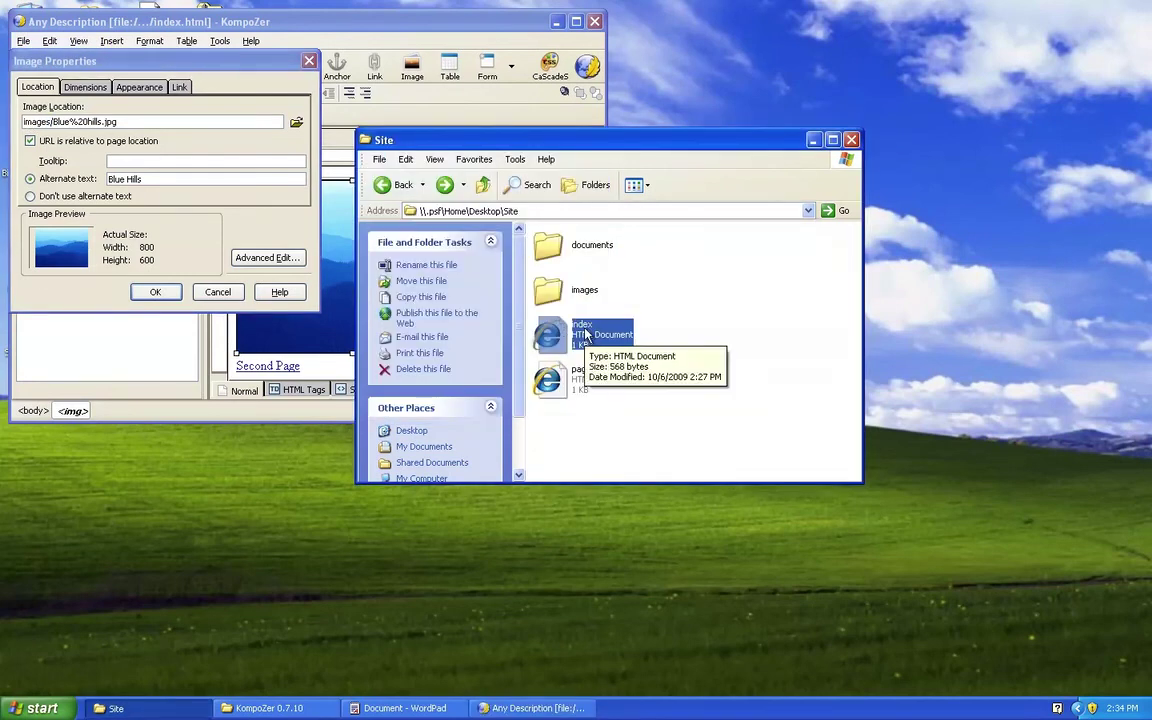
mouse_move(577, 302)
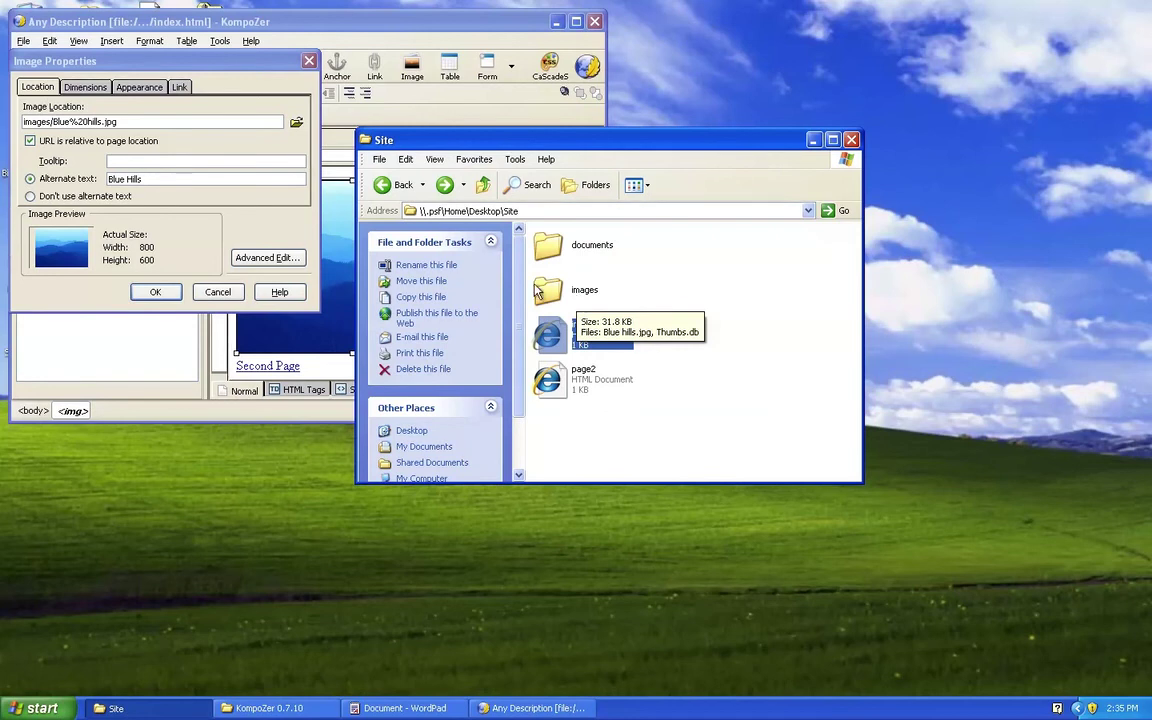
click(182, 138)
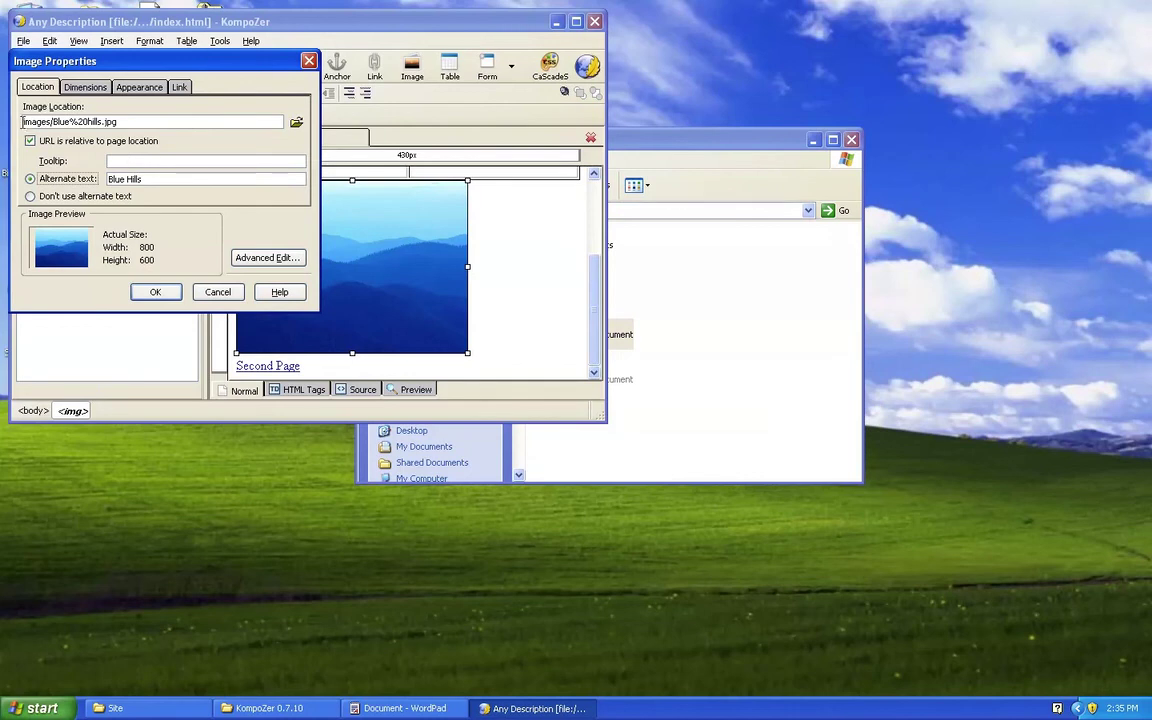
right_click(632, 265)
click(548, 240)
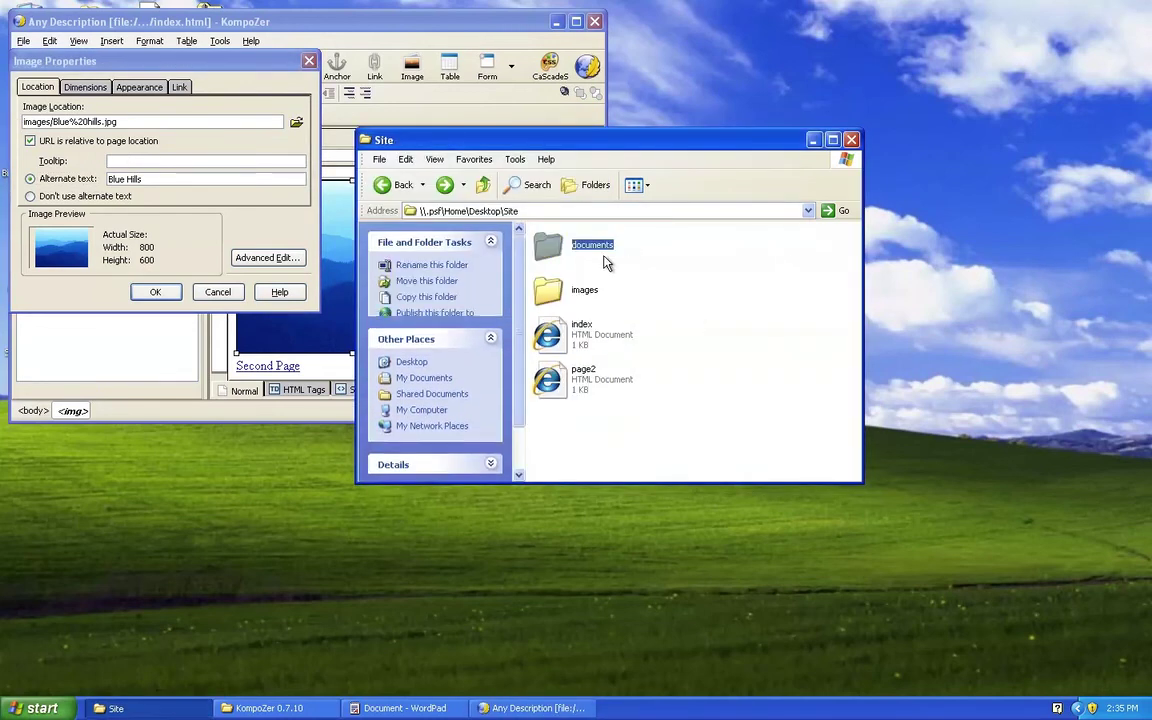
Clear the picture's image location and relink it to Blue hills.jpg in the Site folder's images folder
click(188, 121)
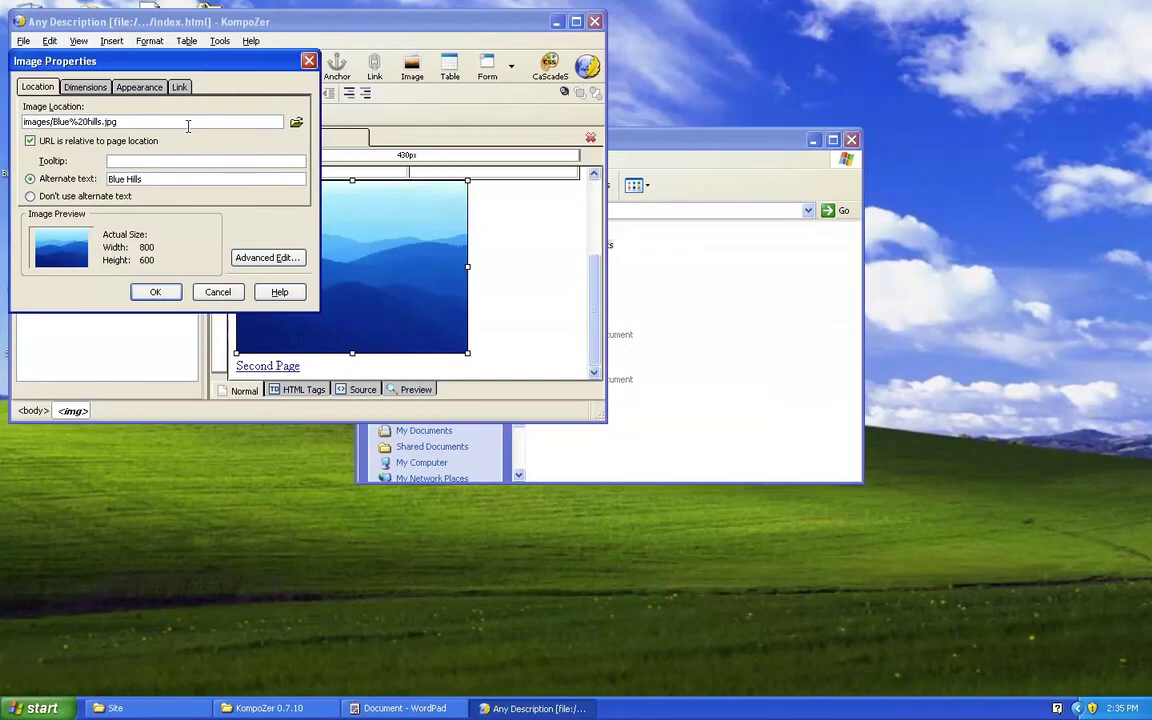
drag(188, 121, 5, 121)
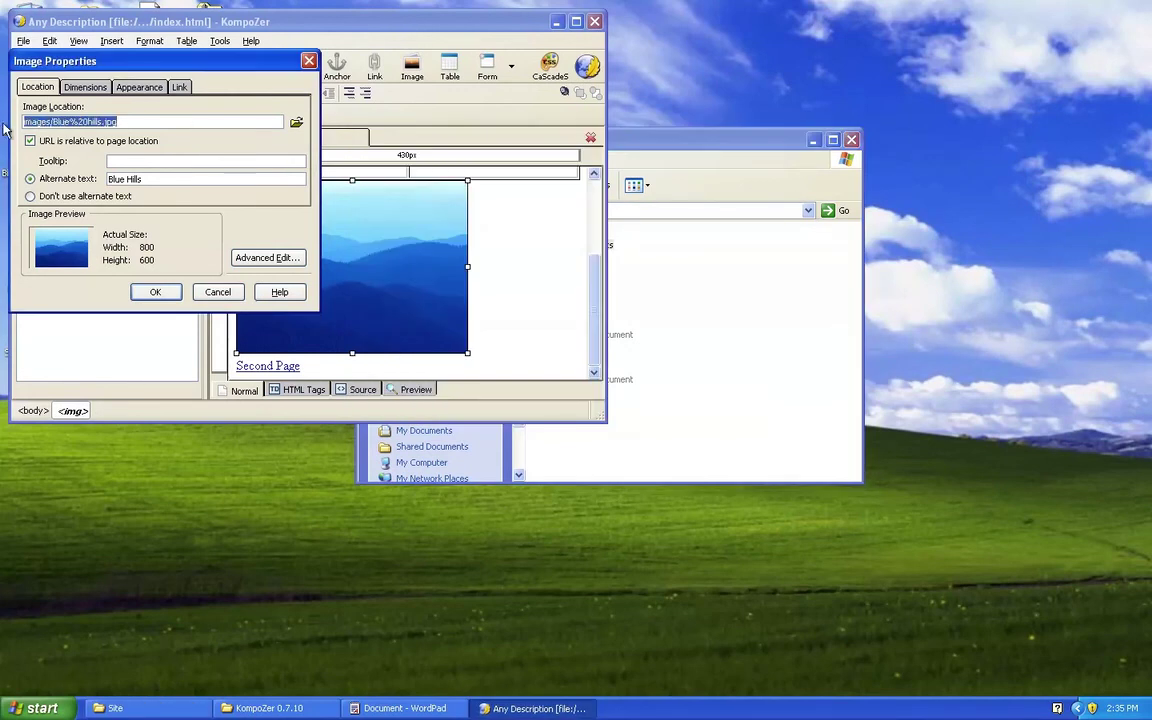
key(Delete)
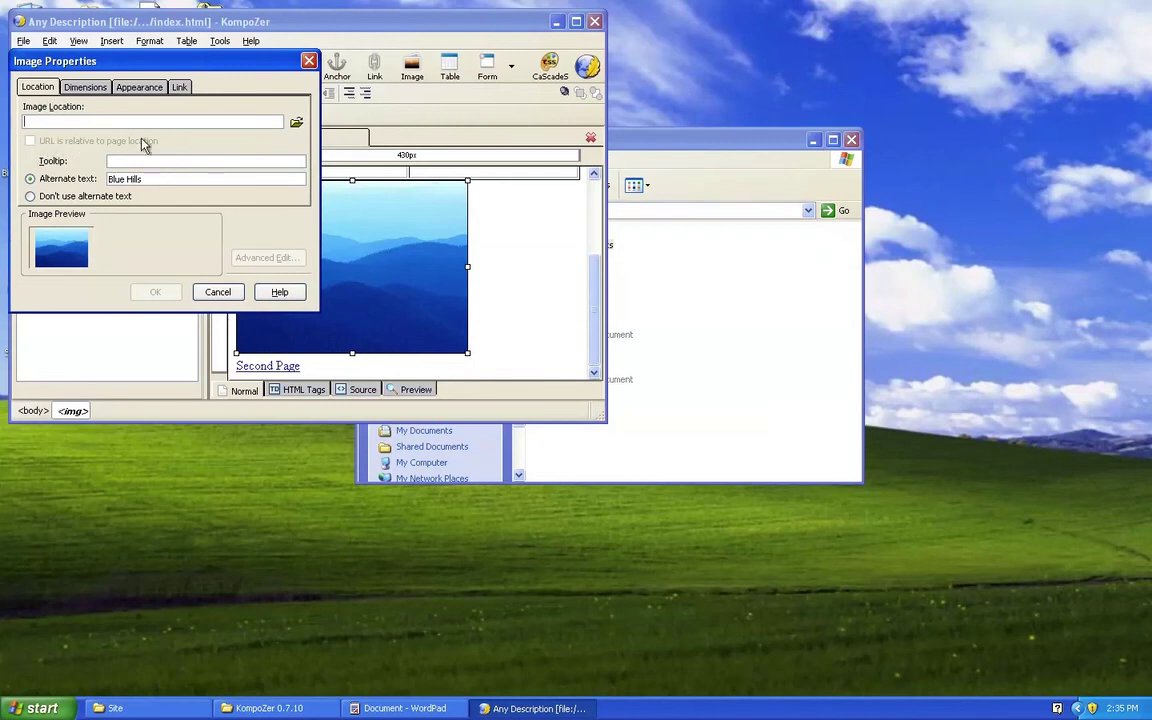
click(296, 122)
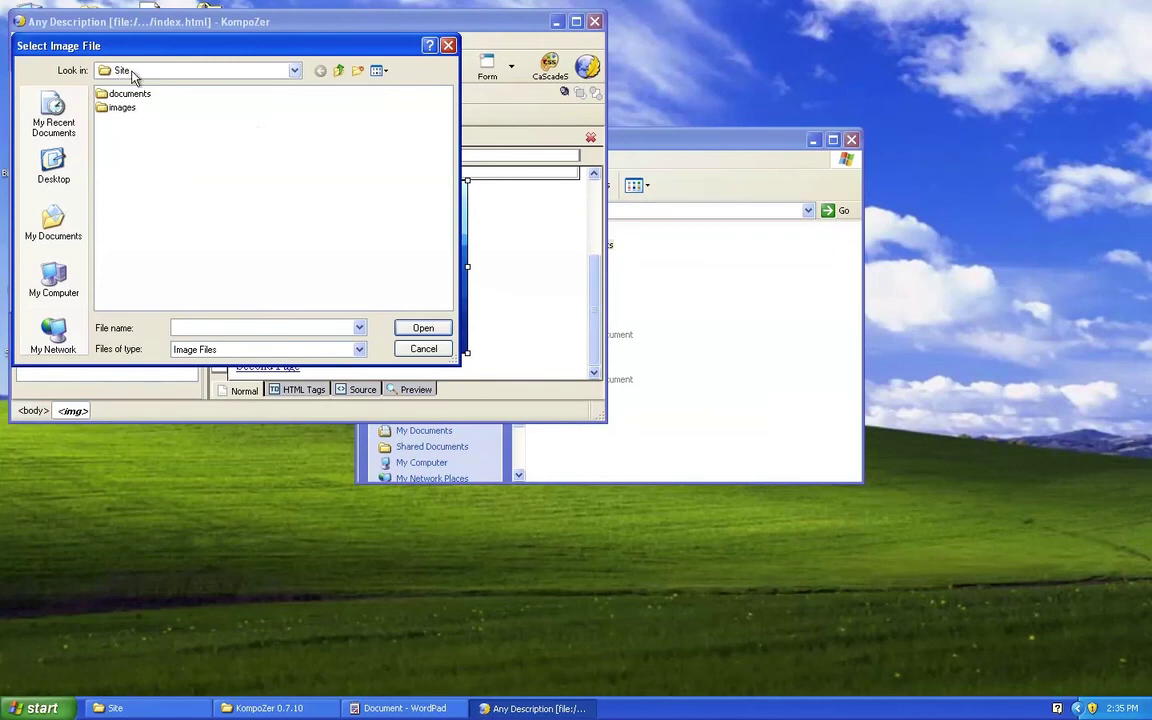
double_click(118, 108)
click(122, 94)
double_click(120, 95)
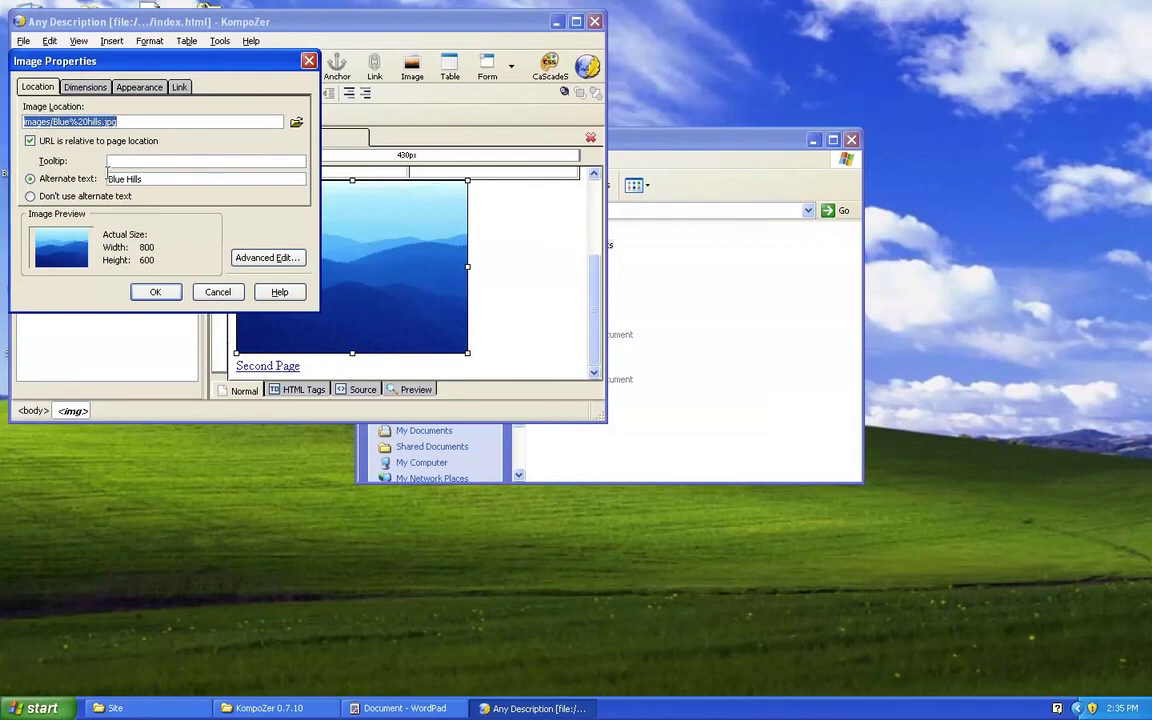
Apply the image properties with Blue Hills as alternate text, then save the index page and close KompoZer
drag(134, 179, 52, 180)
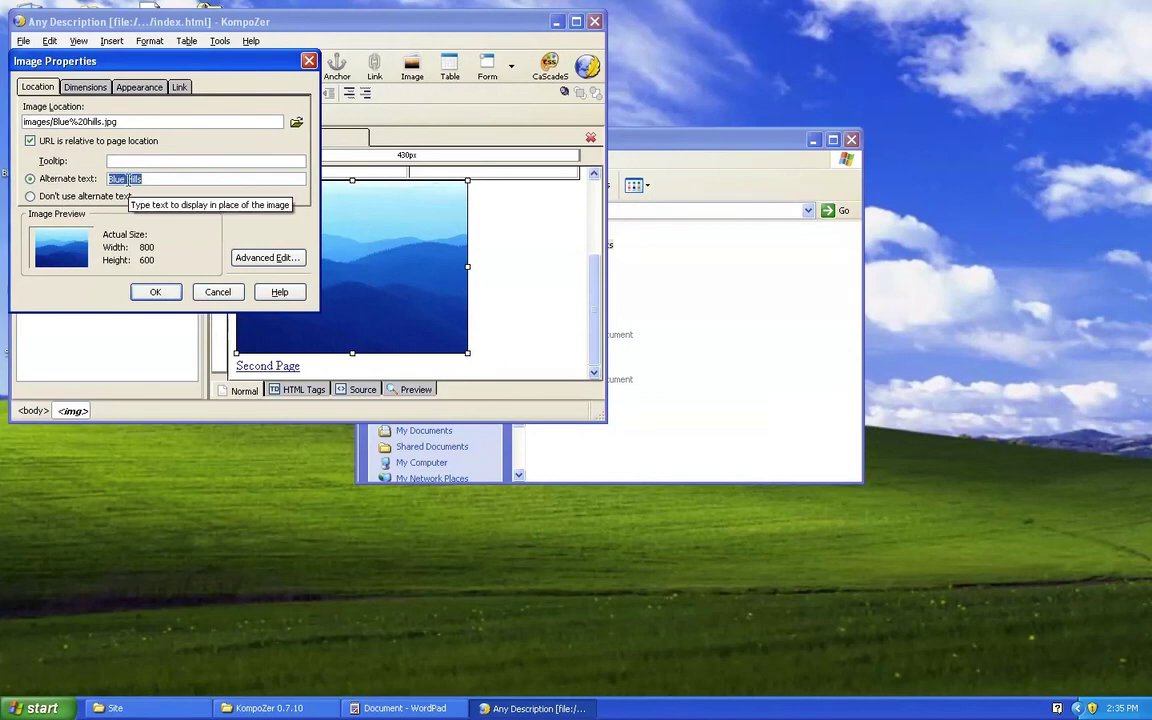
click(153, 292)
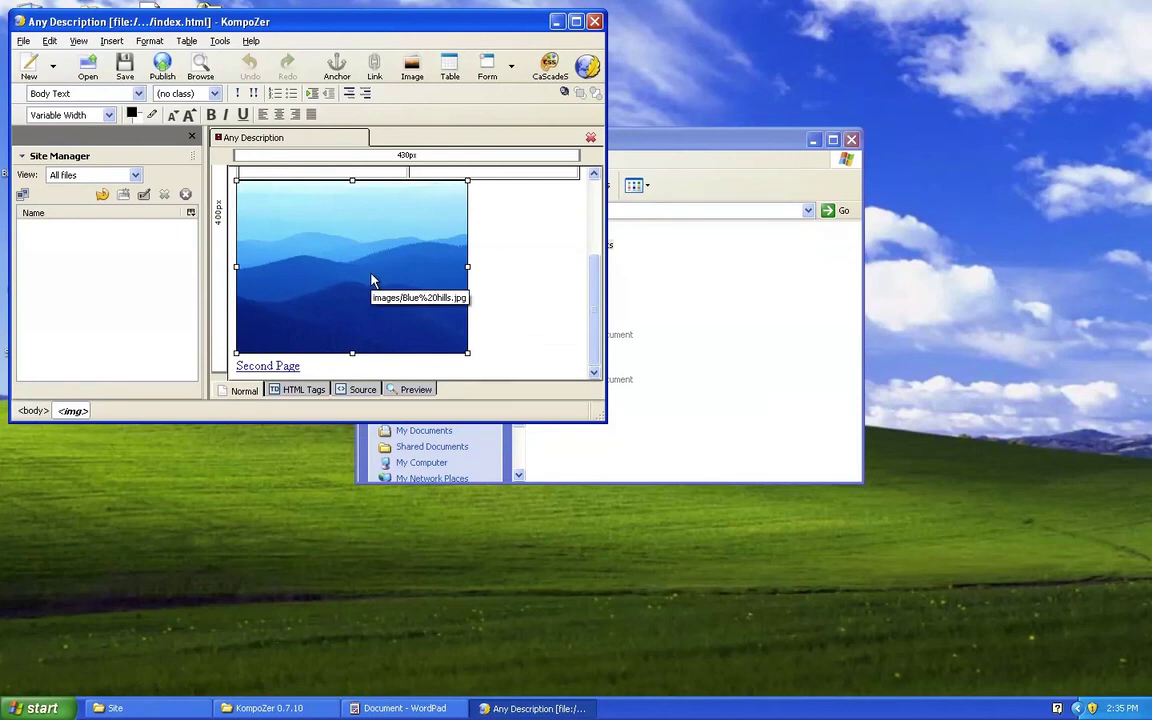
click(132, 82)
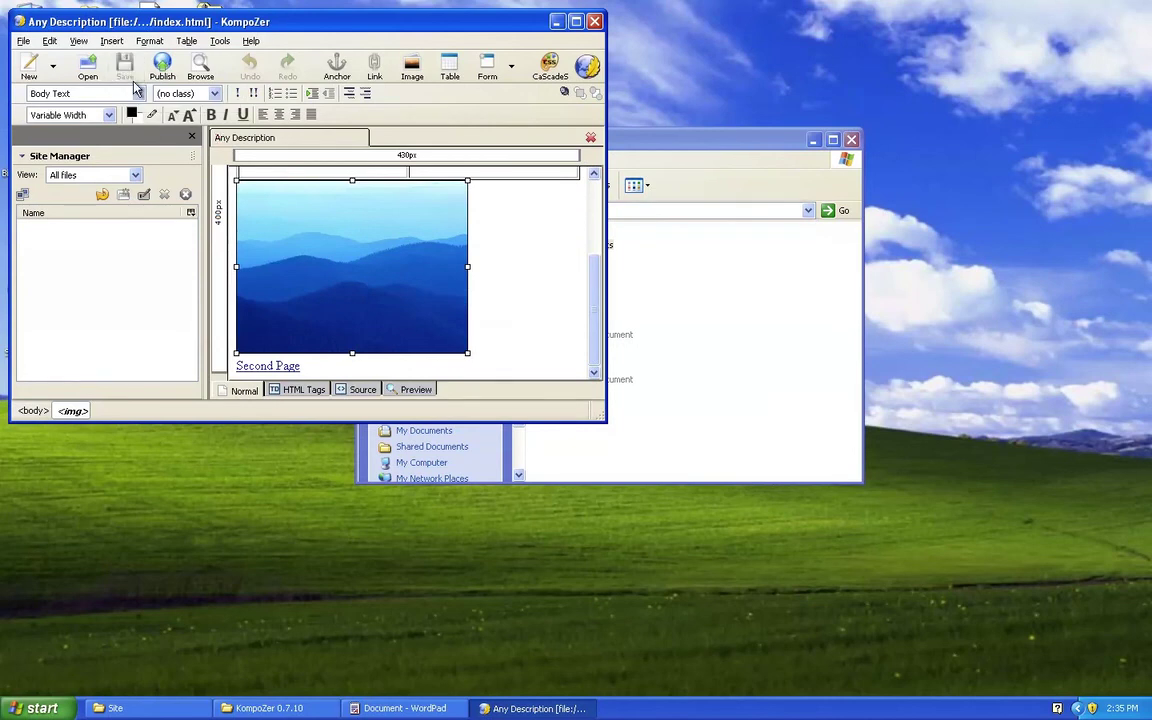
click(595, 22)
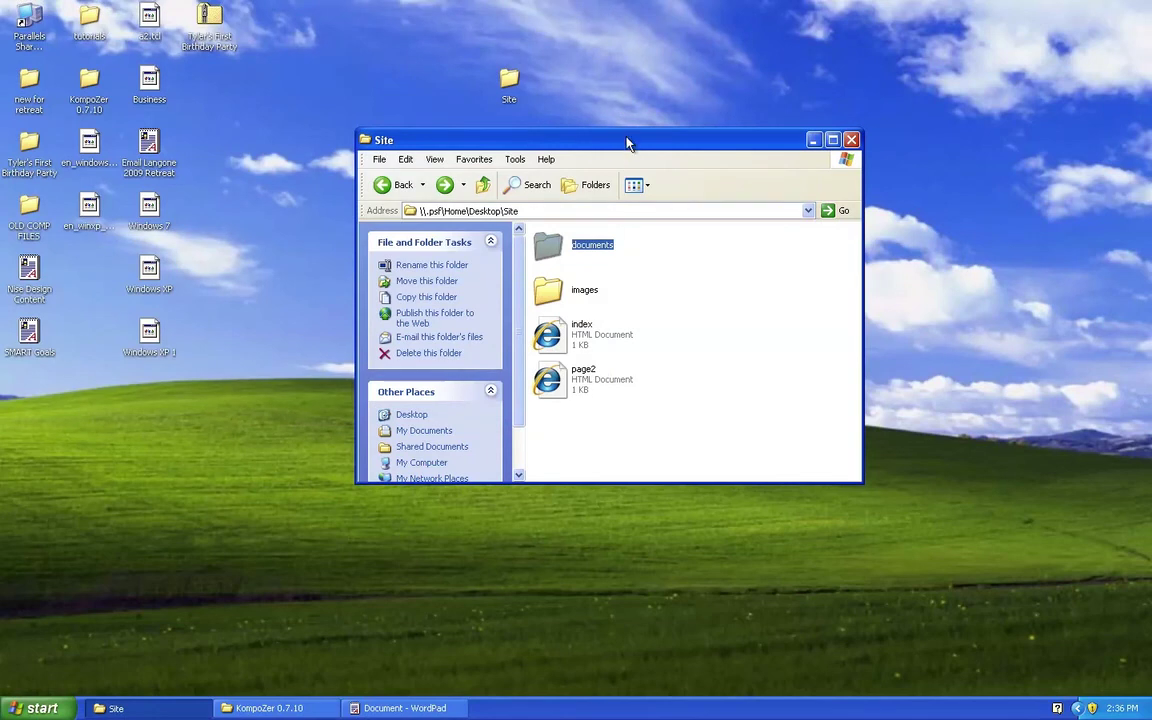
mouse_move(627, 144)
mouse_down()
mouse_move(625, 162)
mouse_move(608, 155)
mouse_up()
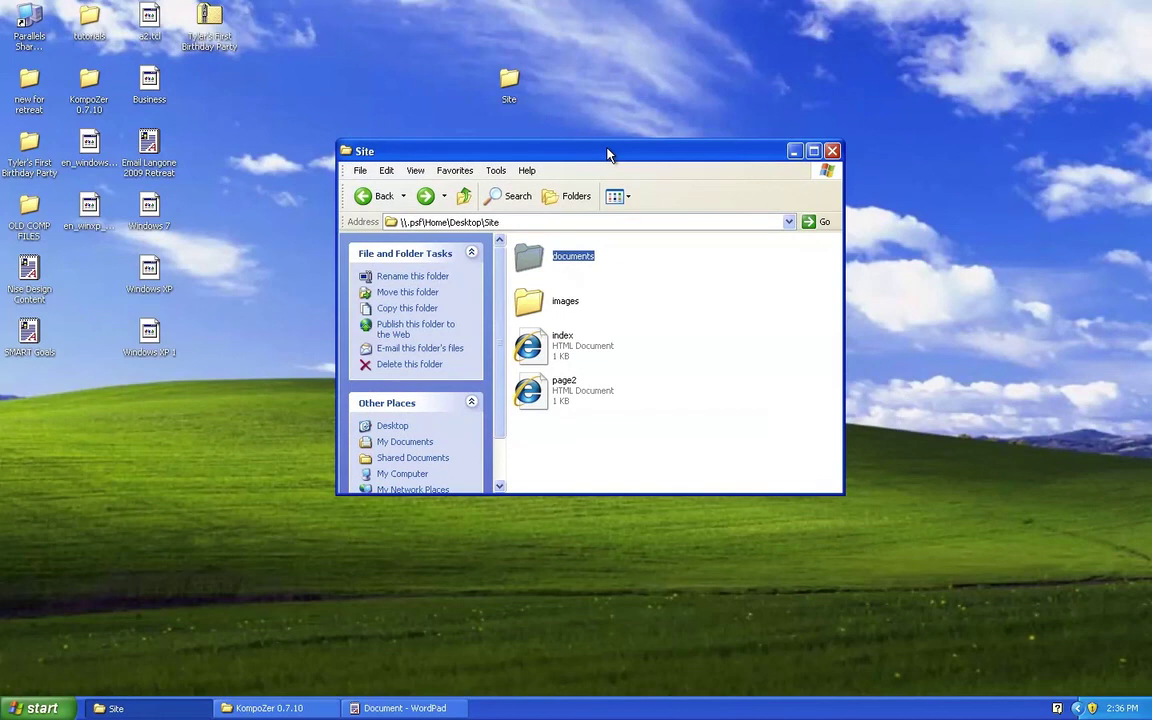